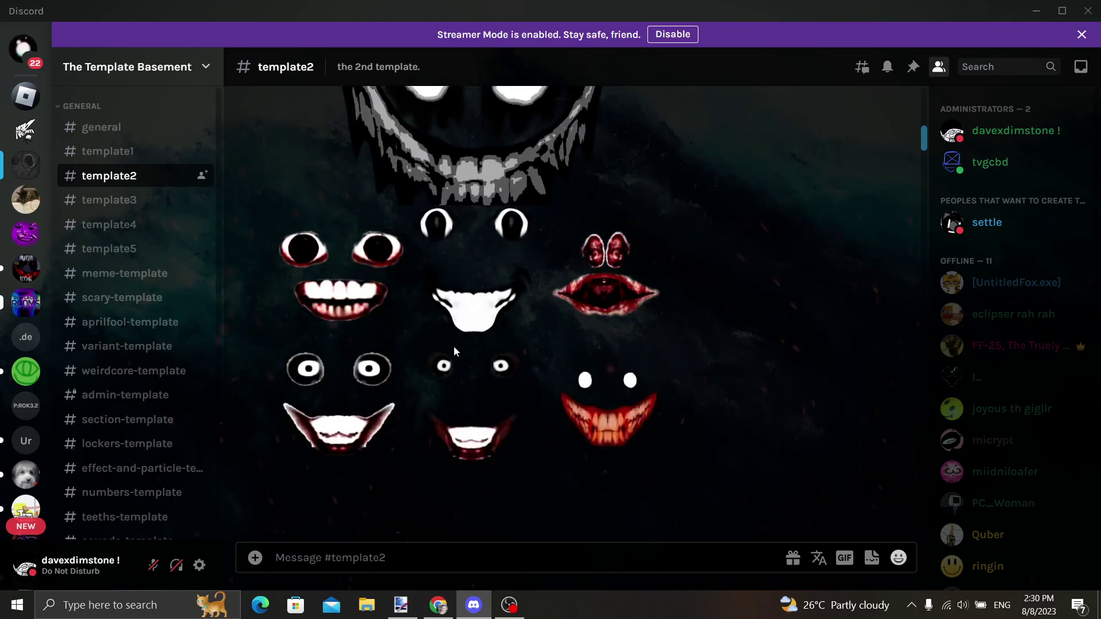
Step: Find the red-edged, toothy grin among the images in the template2 channel and copy it
scroll(435, 329, down, 5)
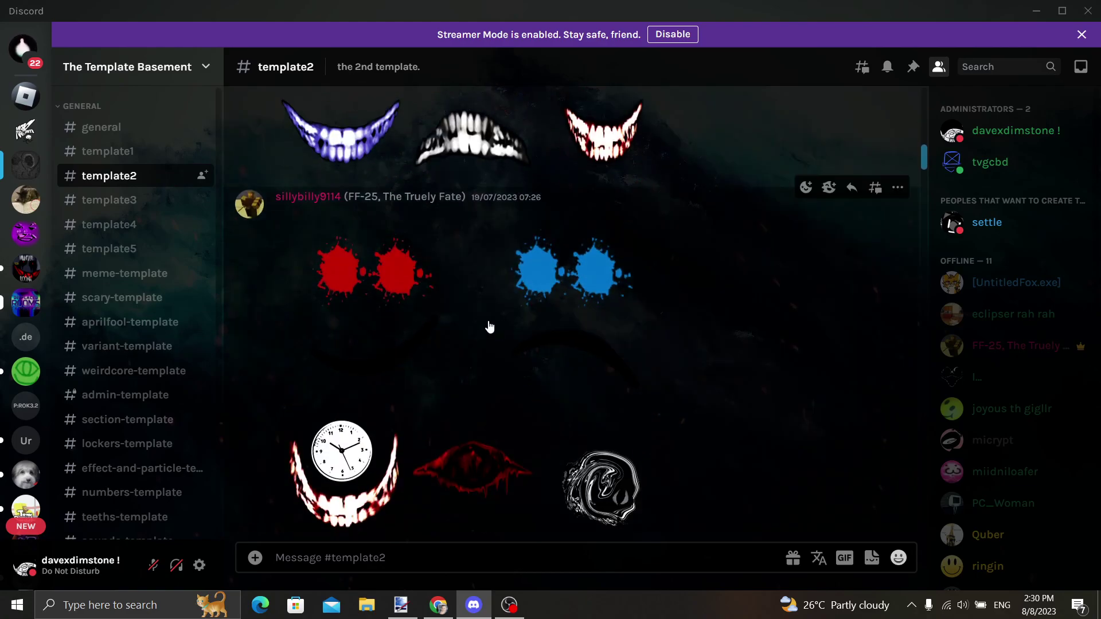
scroll(528, 298, down, 5)
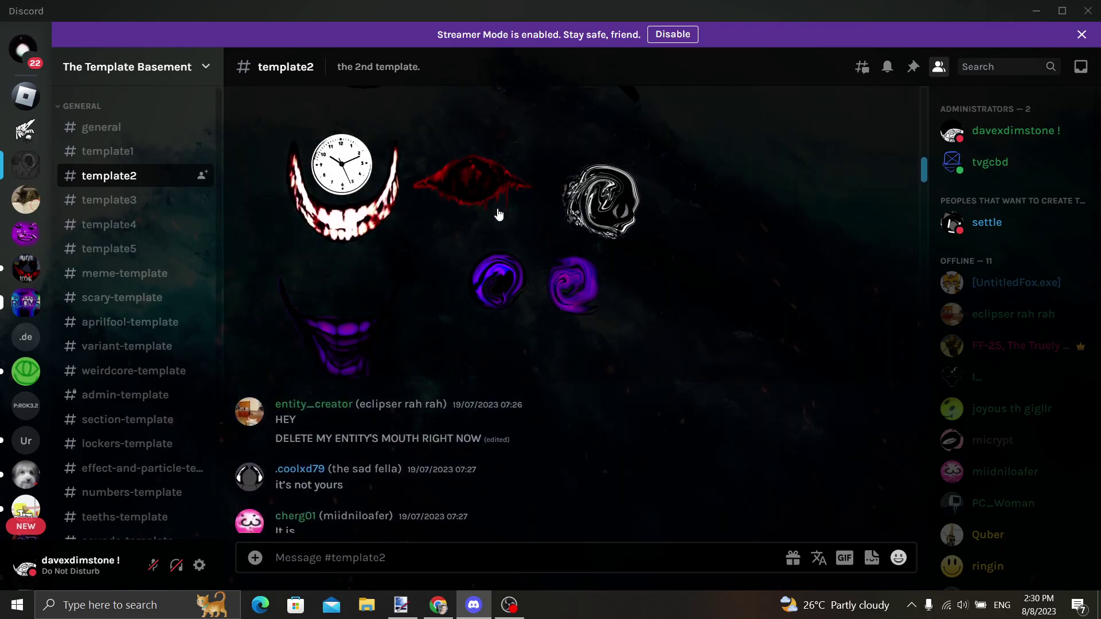
scroll(580, 208, down, 15)
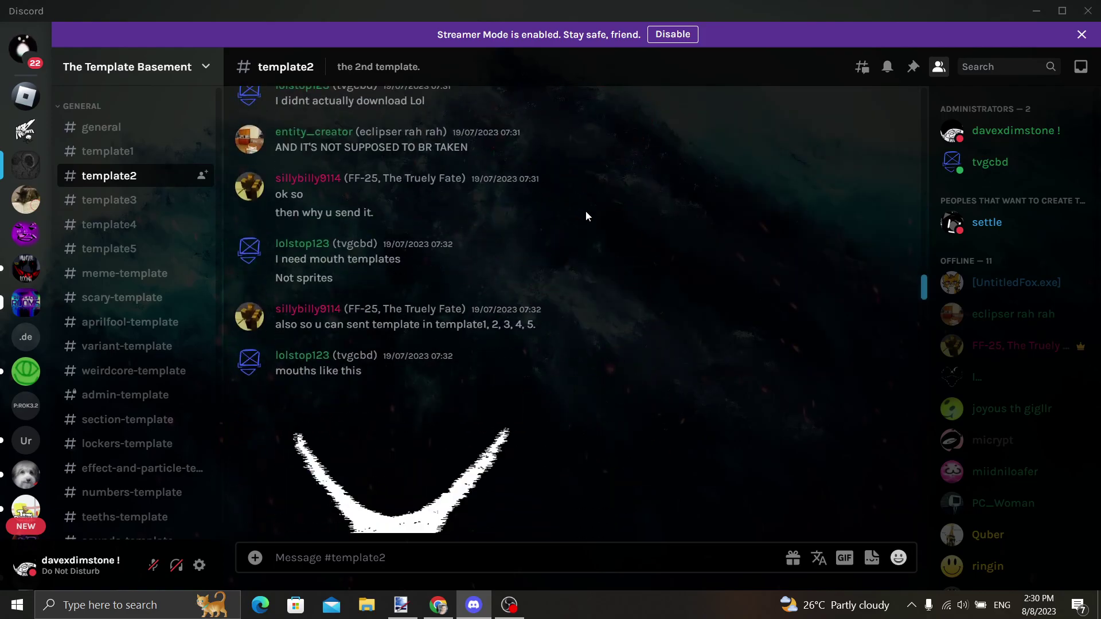
scroll(587, 238, down, 10)
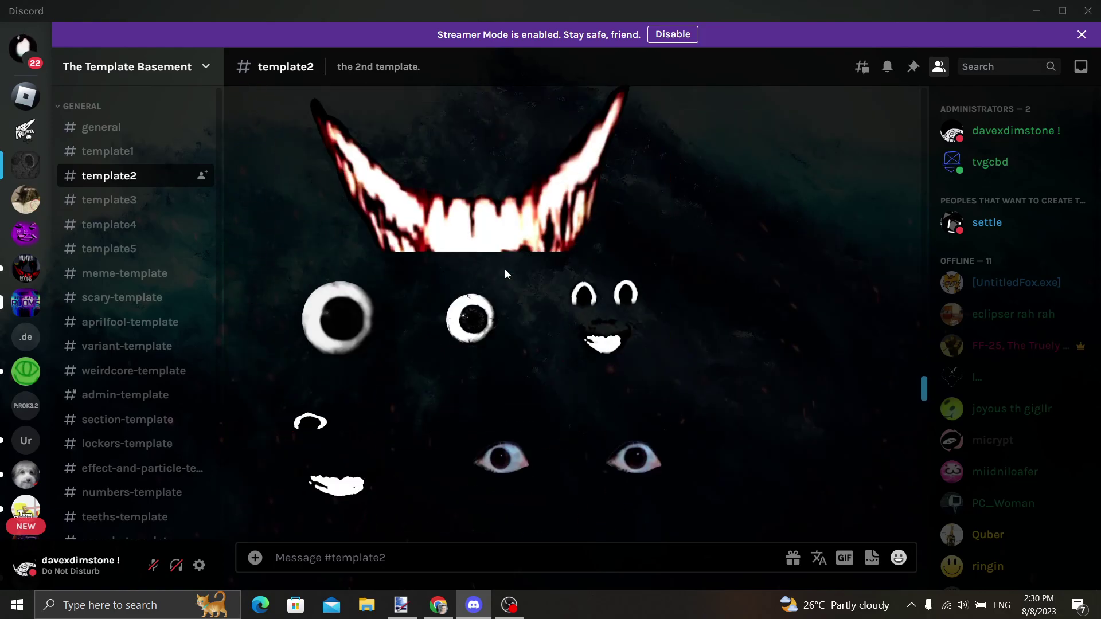
click(506, 217)
right_click(546, 290)
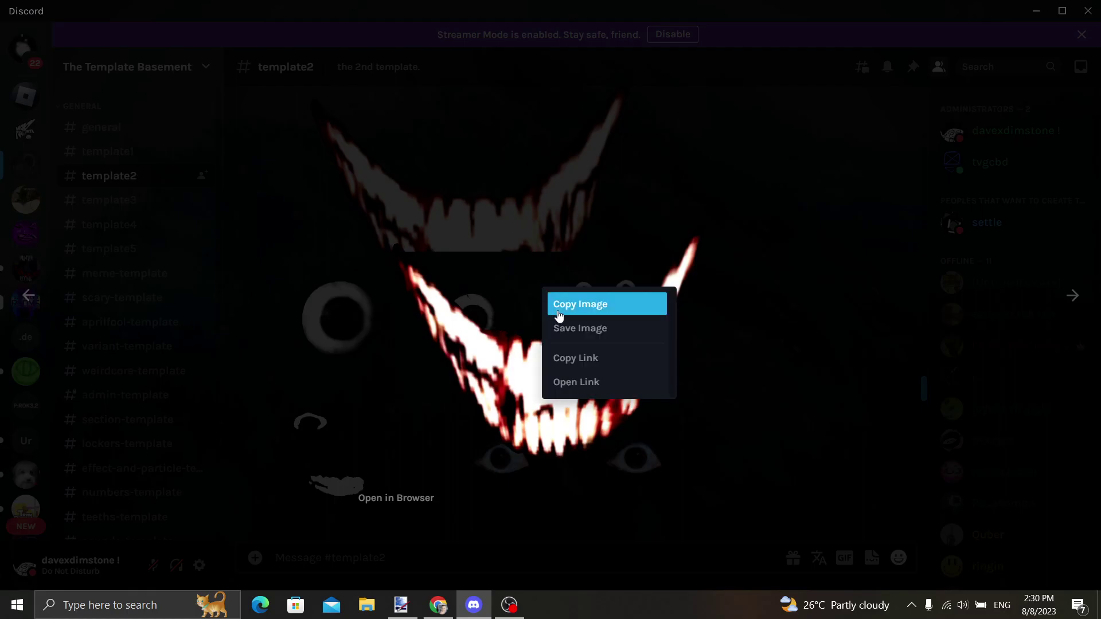
click(553, 301)
Step: Switch to paint.net and paste the copied grin, keeping the 500 × 500 canvas size
click(410, 596)
key(ctrl+v)
click(550, 435)
Step: Scale the pasted grin down to fit the canvas, place it in the lower half and deselect it
drag(1040, 589, 1039, 590)
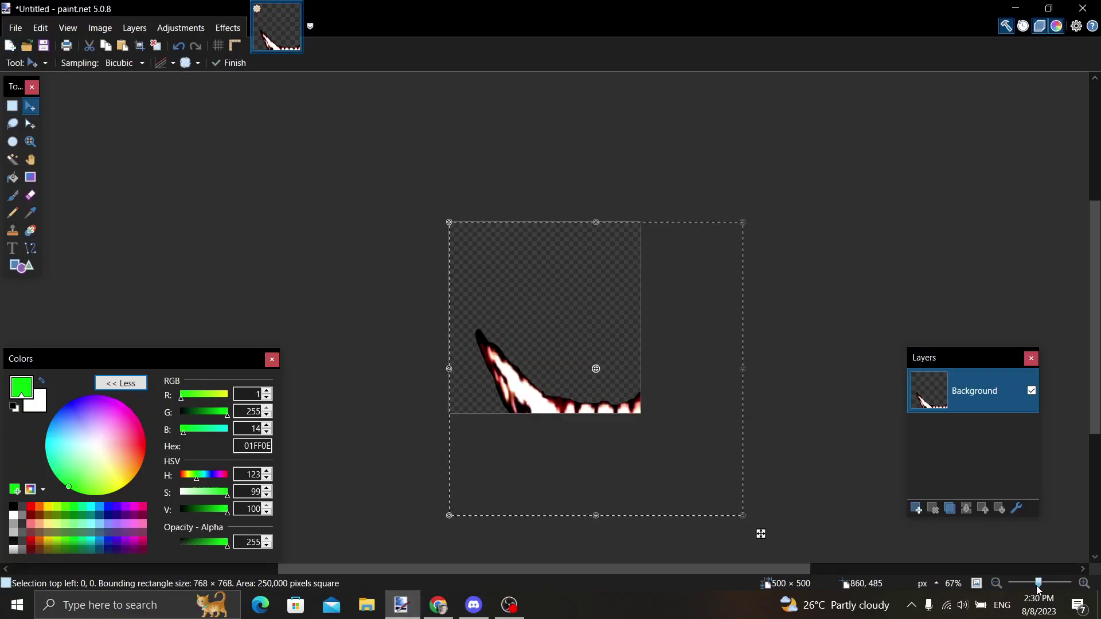
drag(743, 225, 591, 291)
drag(1038, 583, 1040, 584)
drag(650, 253, 802, 125)
drag(748, 215, 706, 248)
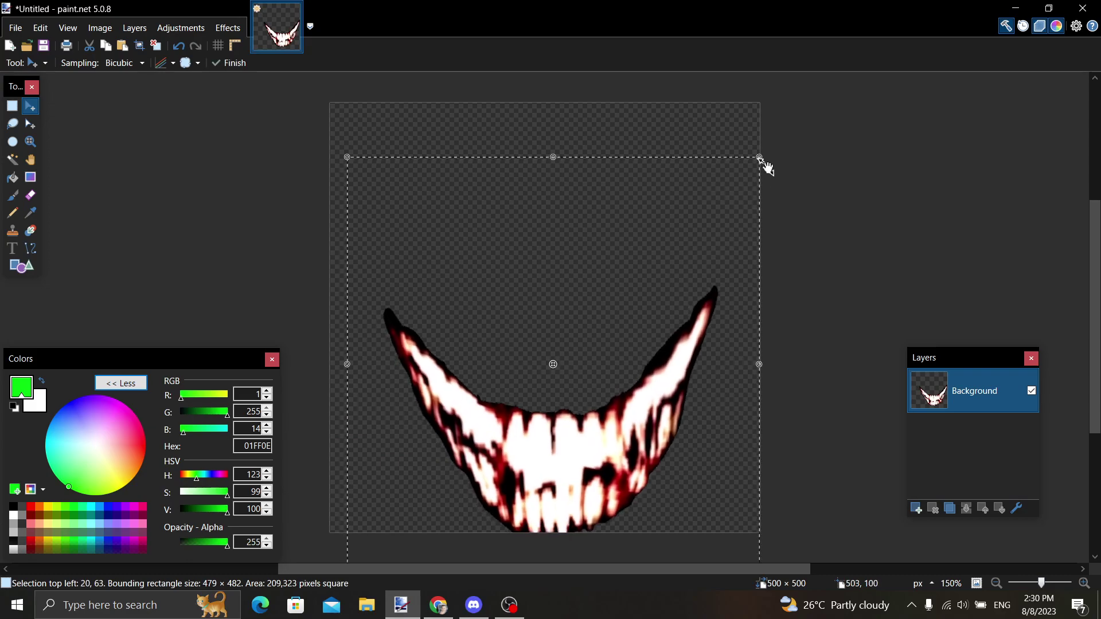
drag(758, 156, 726, 173)
drag(682, 276, 699, 254)
click(13, 107)
Step: Return to Discord's template2 channel and copy the image of the face with two wide eyes and a white toothy smile
click(473, 604)
scroll(376, 338, up, 1)
scroll(473, 313, down, 10)
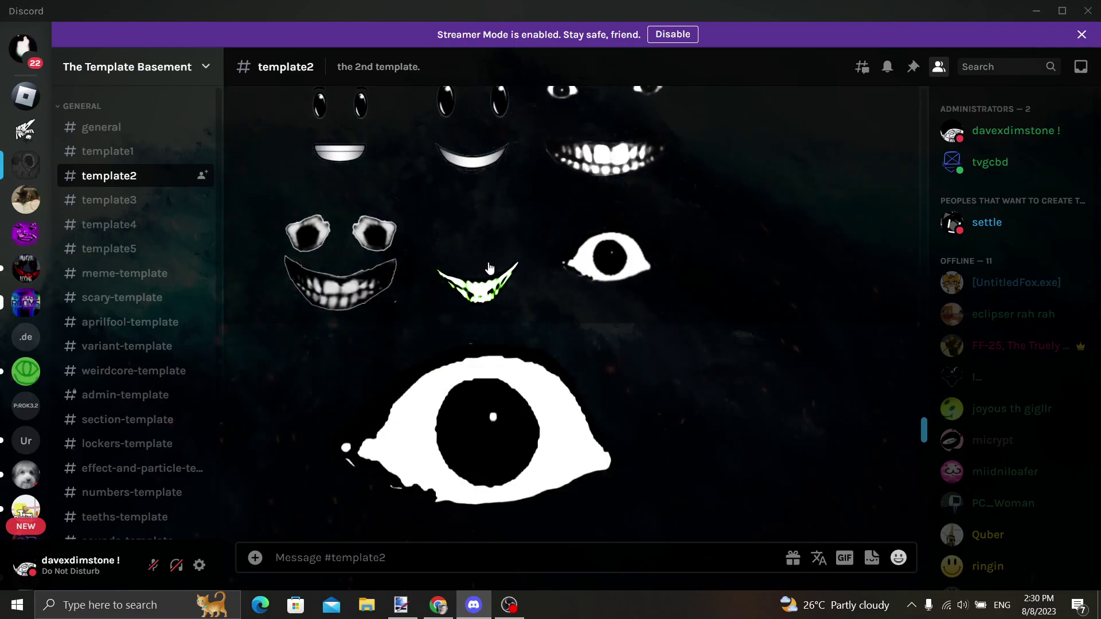
scroll(514, 282, down, 2)
scroll(515, 283, up, 4)
click(618, 306)
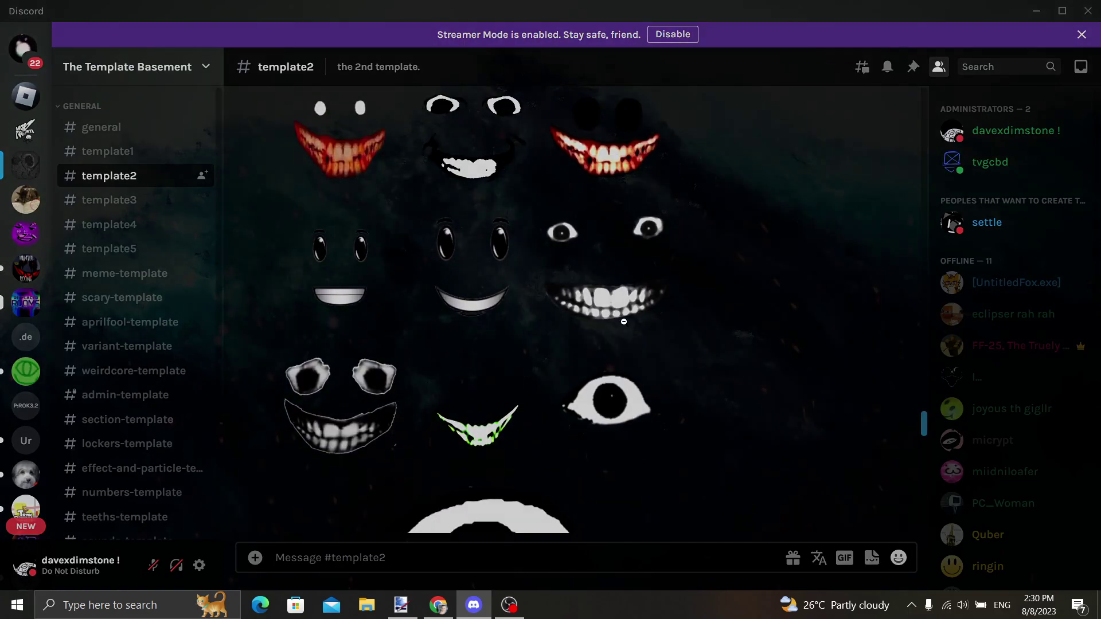
click(619, 306)
right_click(539, 337)
click(573, 344)
Step: Paste the copied face into paint.net as a new layer, scale it down and place its eyes above the grin
click(401, 605)
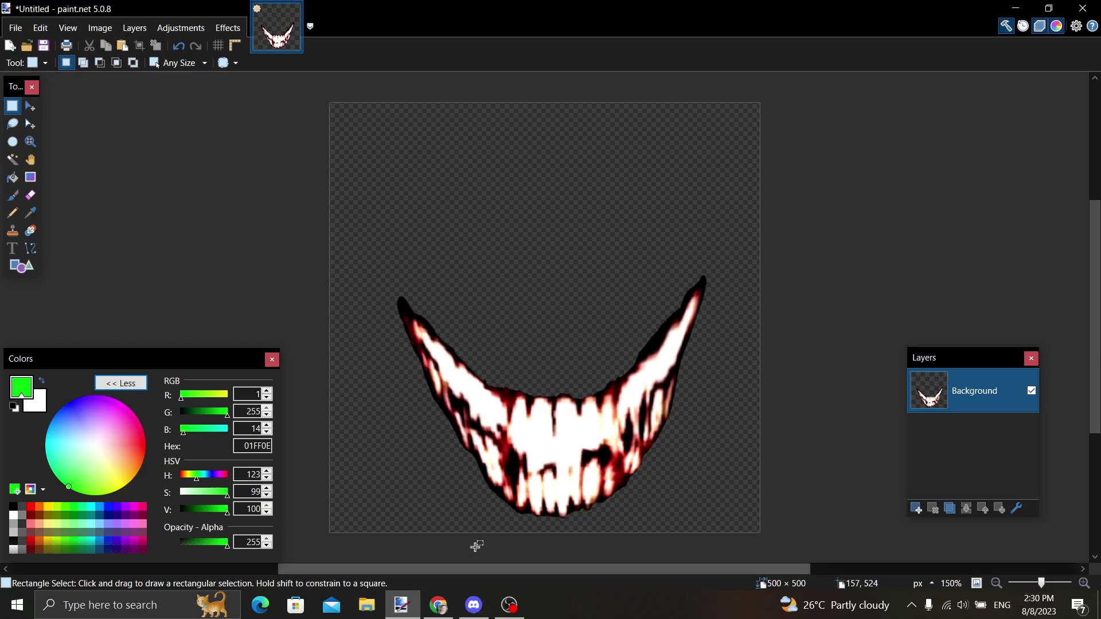
key(ctrl+shift+v)
click(476, 424)
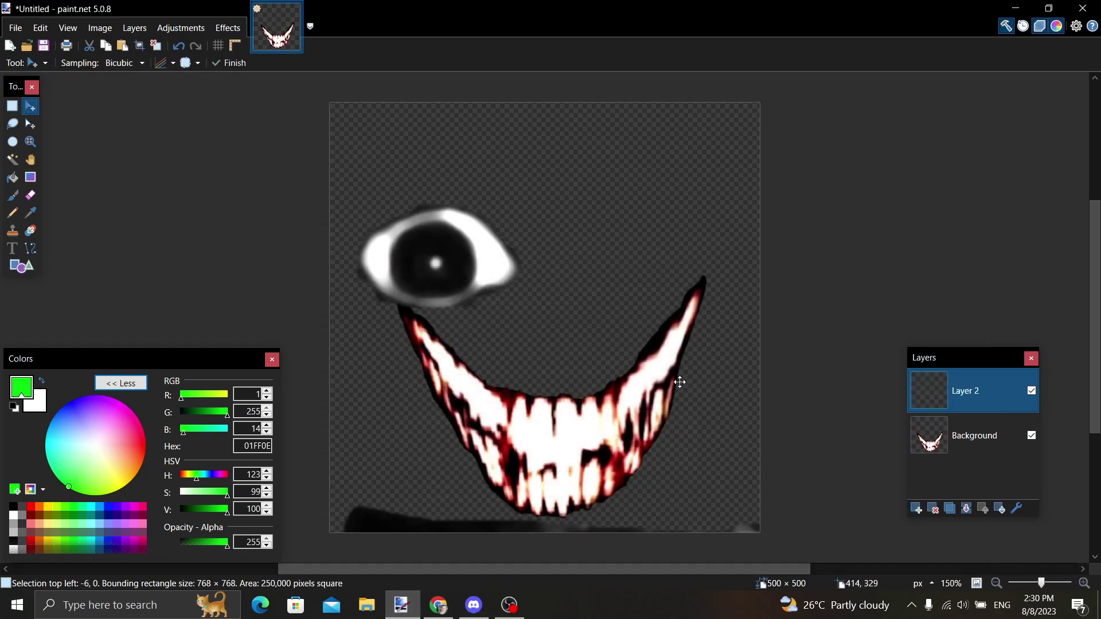
mouse_move(966, 93)
mouse_down()
mouse_move(762, 103)
mouse_move(782, 105)
mouse_move(712, 200)
mouse_up()
drag(642, 287, 681, 204)
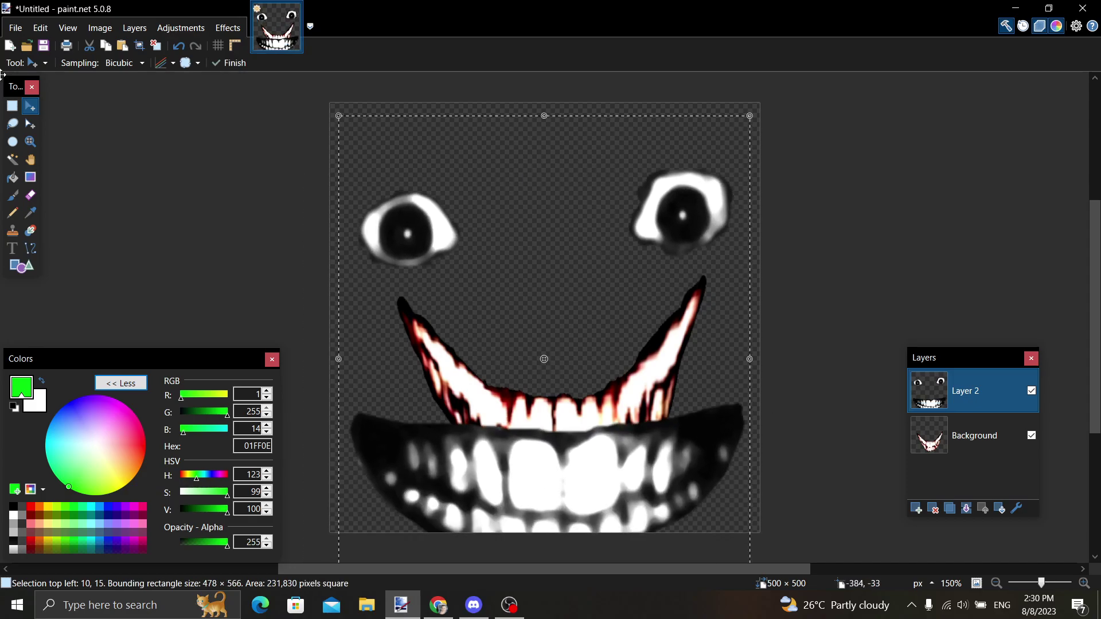
Step: Lasso and cut away the pasted face's mouth and its left eye, leaving only the right eye on Layer 2
click(13, 124)
mouse_move(350, 316)
mouse_down()
mouse_move(466, 425)
mouse_move(231, 412)
mouse_move(275, 314)
mouse_move(300, 330)
mouse_move(818, 361)
mouse_move(310, 550)
mouse_up()
click(217, 395)
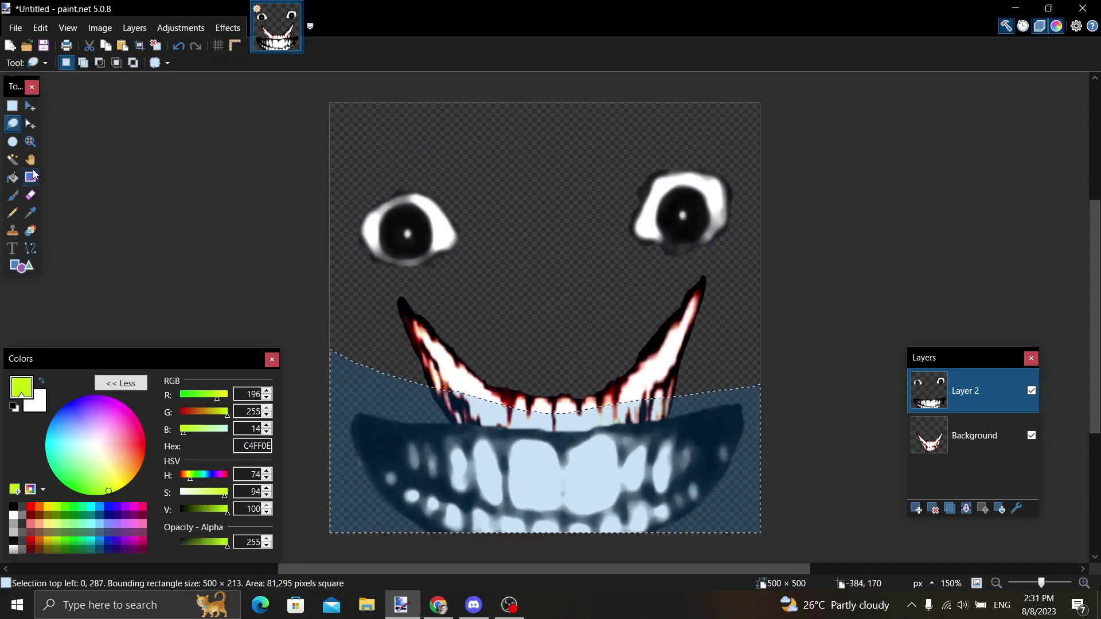
click(89, 50)
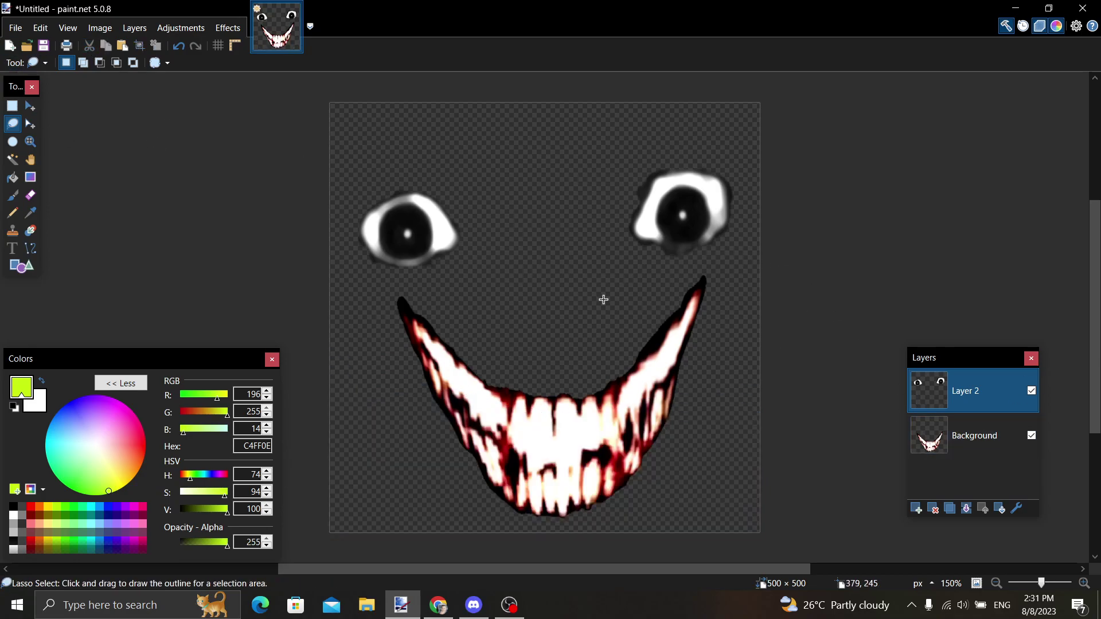
drag(405, 151, 330, 314)
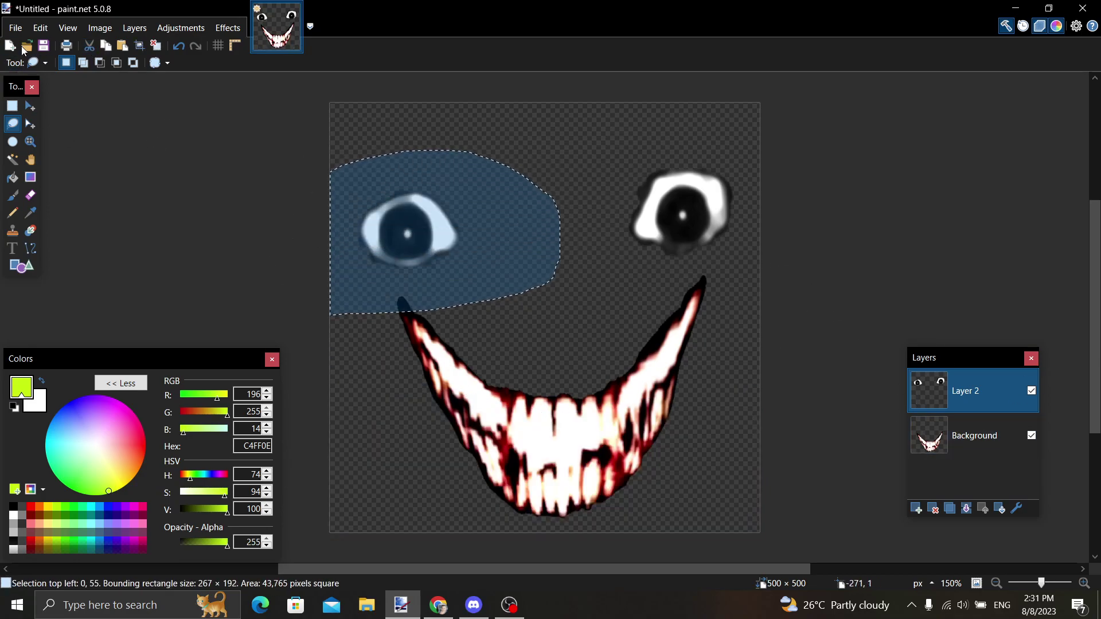
click(90, 49)
Step: Move the remaining eye to the horizontal centre above the grin and deselect it
key(m)
drag(491, 216, 303, 240)
click(21, 107)
key(ctrl+d)
Step: Start the Liquify effect on the Background layer with a brush size of 300
click(975, 435)
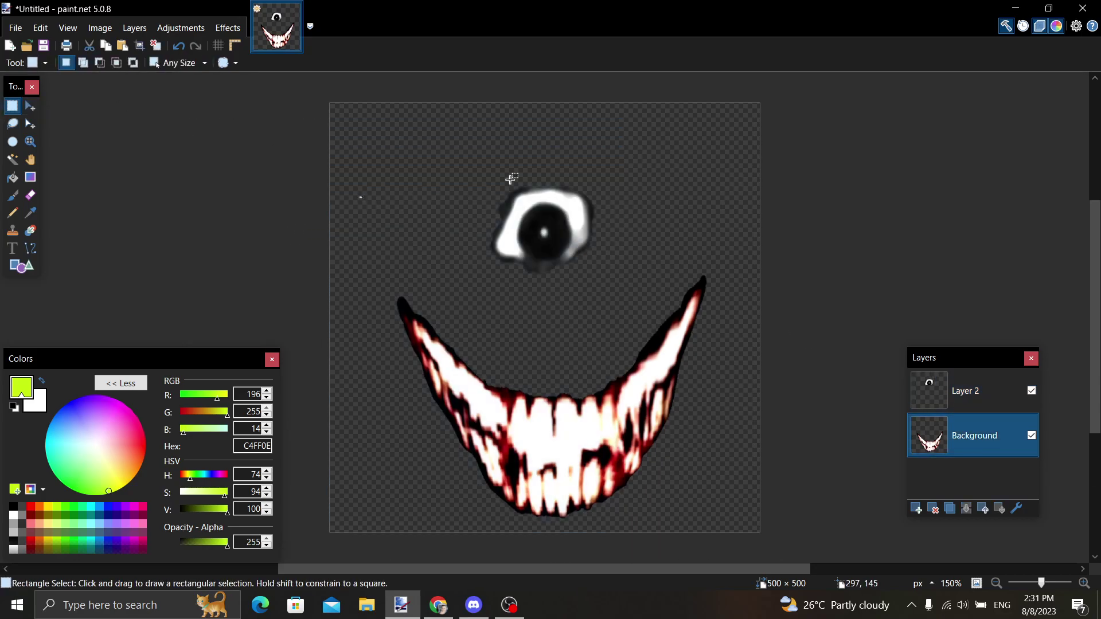
click(227, 29)
click(109, 94)
click(228, 30)
click(343, 256)
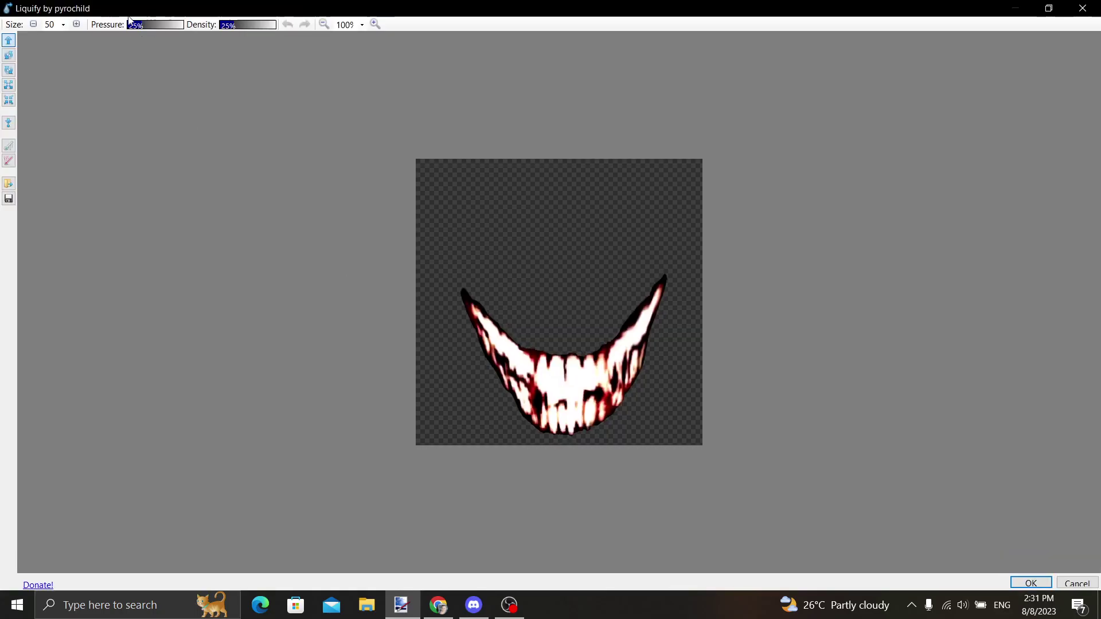
click(63, 26)
click(52, 337)
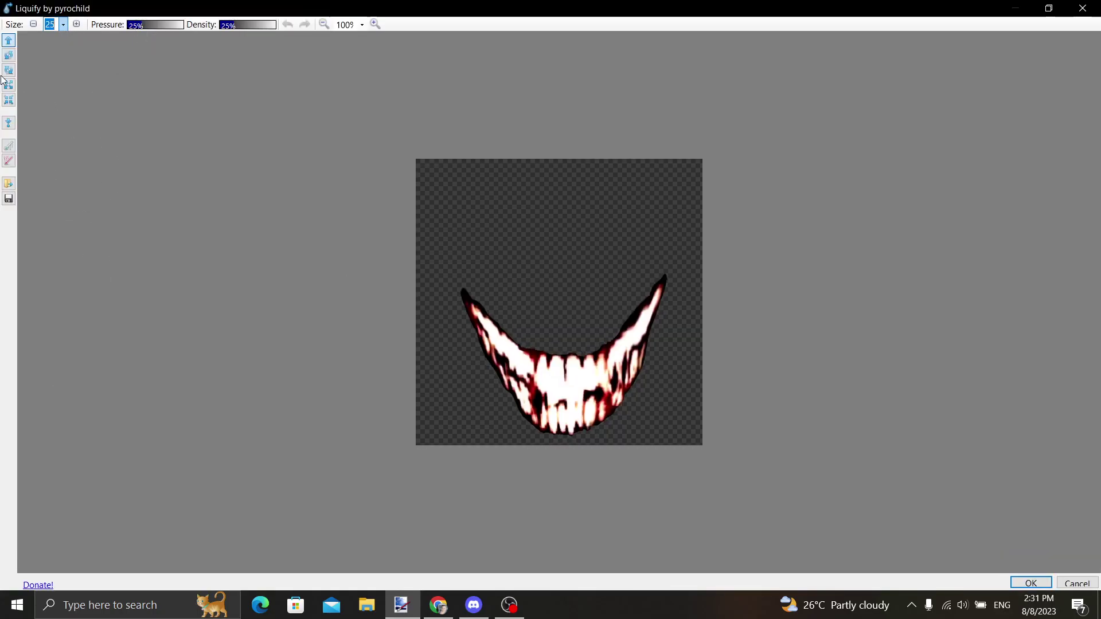
click(63, 24)
click(51, 368)
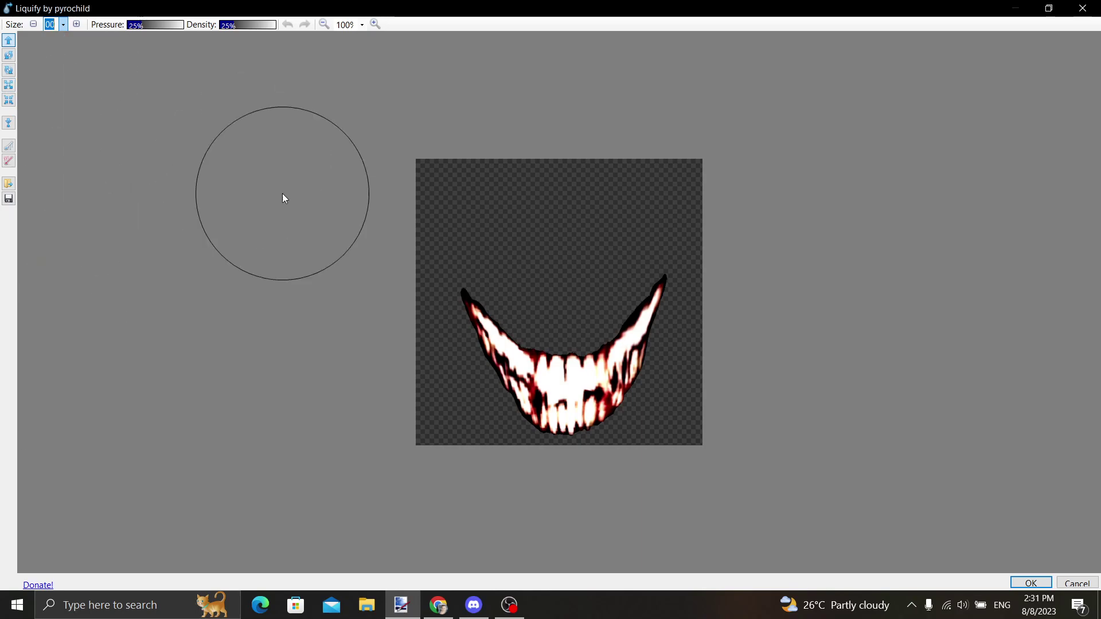
Step: Push both tips of the grin downward to flatten it, nudge the corners into shape and apply the Liquify effect
drag(494, 328, 486, 354)
drag(459, 267, 454, 370)
drag(448, 214, 451, 333)
drag(655, 244, 664, 344)
drag(666, 275, 669, 344)
mouse_move(682, 251)
mouse_down()
mouse_move(685, 327)
mouse_move(677, 281)
mouse_move(658, 295)
mouse_up()
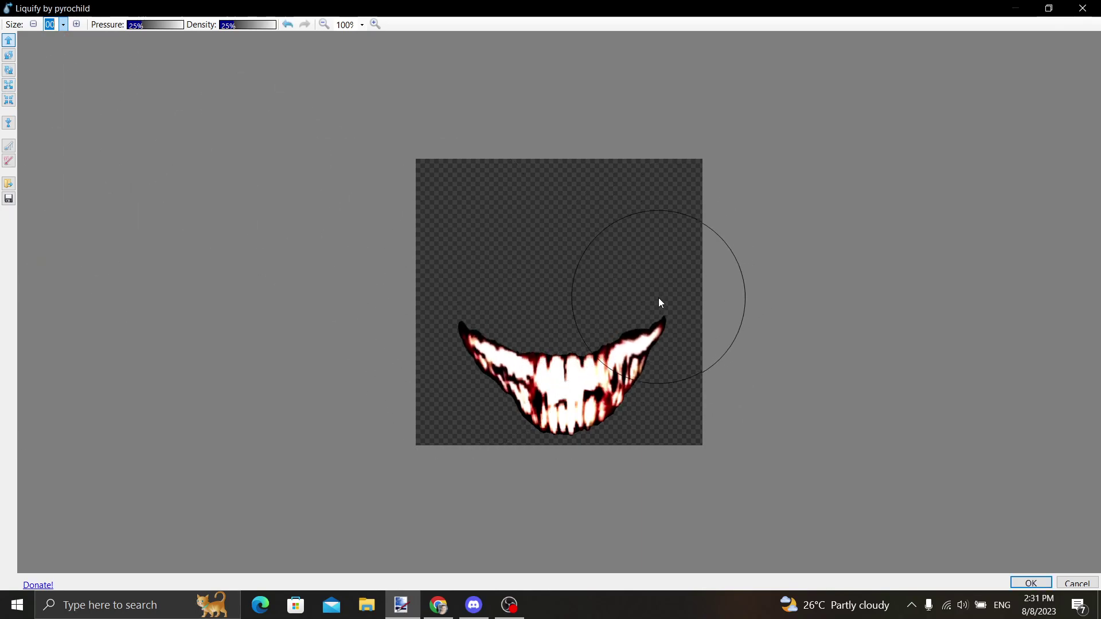
drag(404, 315, 430, 280)
drag(747, 296, 707, 271)
click(1030, 583)
Step: Use Liquify on Layer 2 to warp the eye into a larger, taller shape and apply it
click(951, 392)
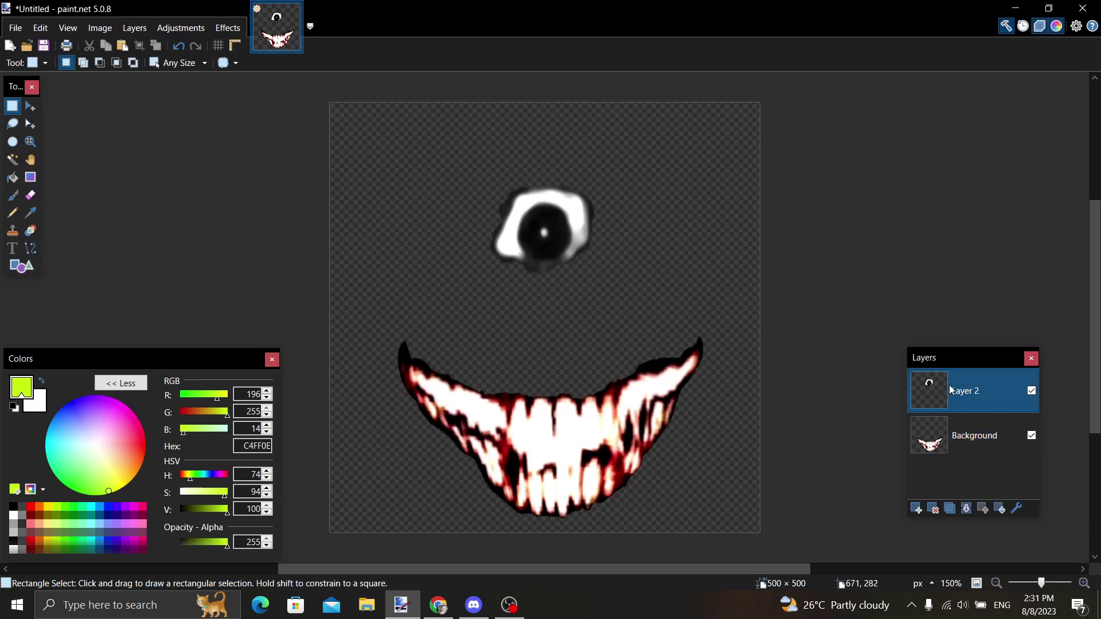
click(227, 28)
mouse_move(290, 263)
click(372, 277)
mouse_move(574, 258)
mouse_down()
mouse_move(566, 274)
mouse_move(556, 222)
mouse_move(546, 239)
mouse_move(584, 239)
mouse_move(583, 283)
mouse_move(537, 284)
mouse_up()
click(1030, 582)
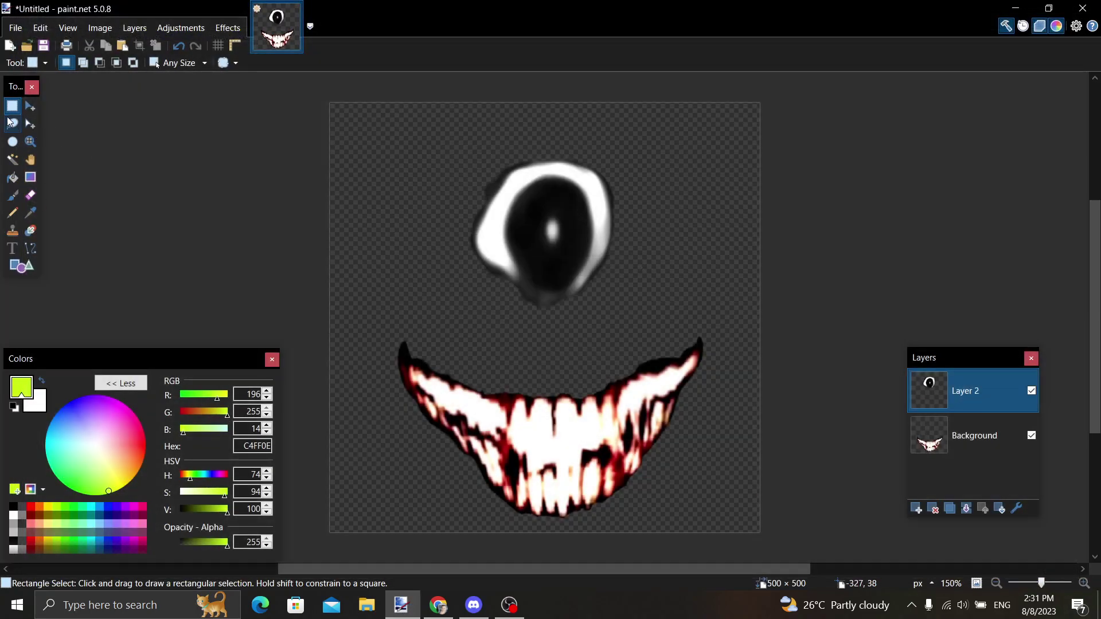
Step: Move the enlarged eye down until it sits just above the grin and deselect it
click(30, 106)
drag(267, 214, 263, 292)
drag(174, 129, 171, 104)
click(12, 106)
click(794, 315)
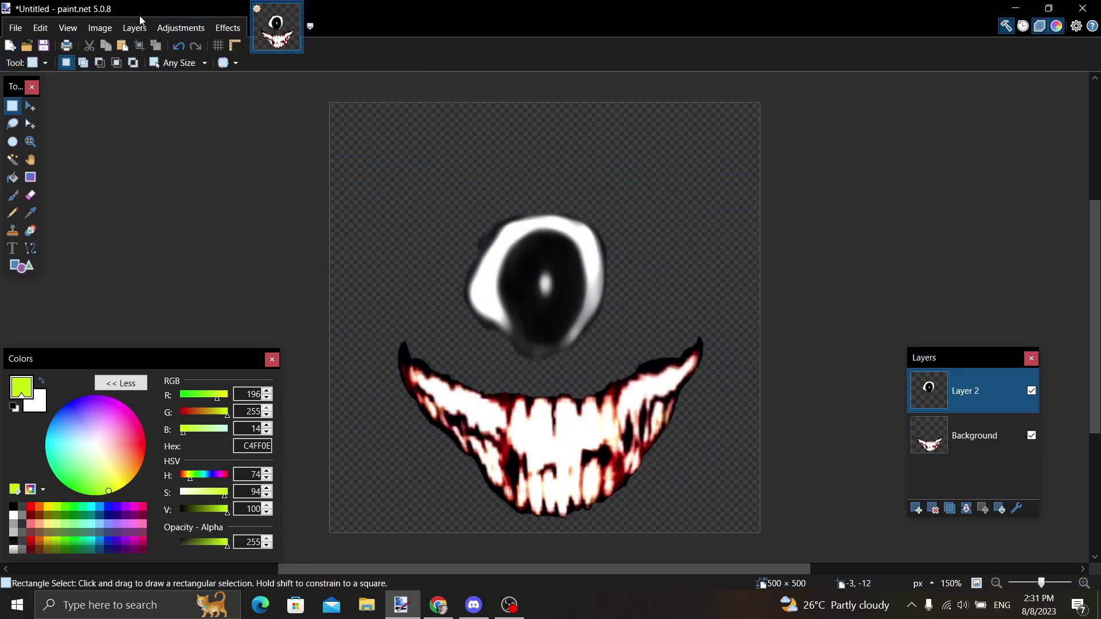
Step: Turn the grin on the Background layer black and white and merge Layer 2 down into it
click(974, 435)
click(180, 27)
click(207, 71)
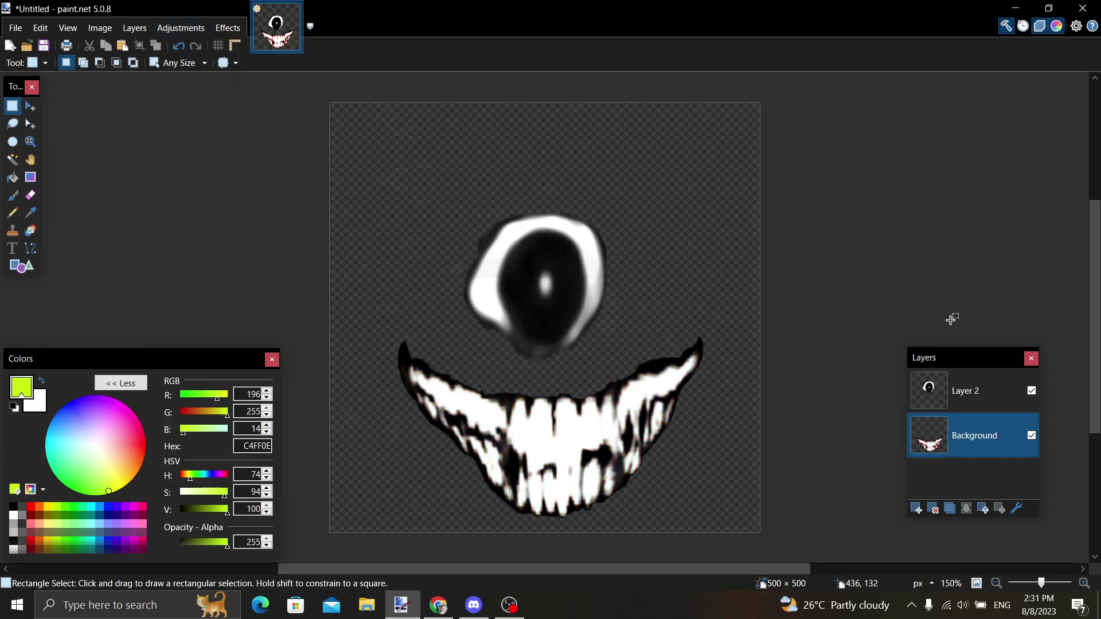
click(955, 392)
click(966, 508)
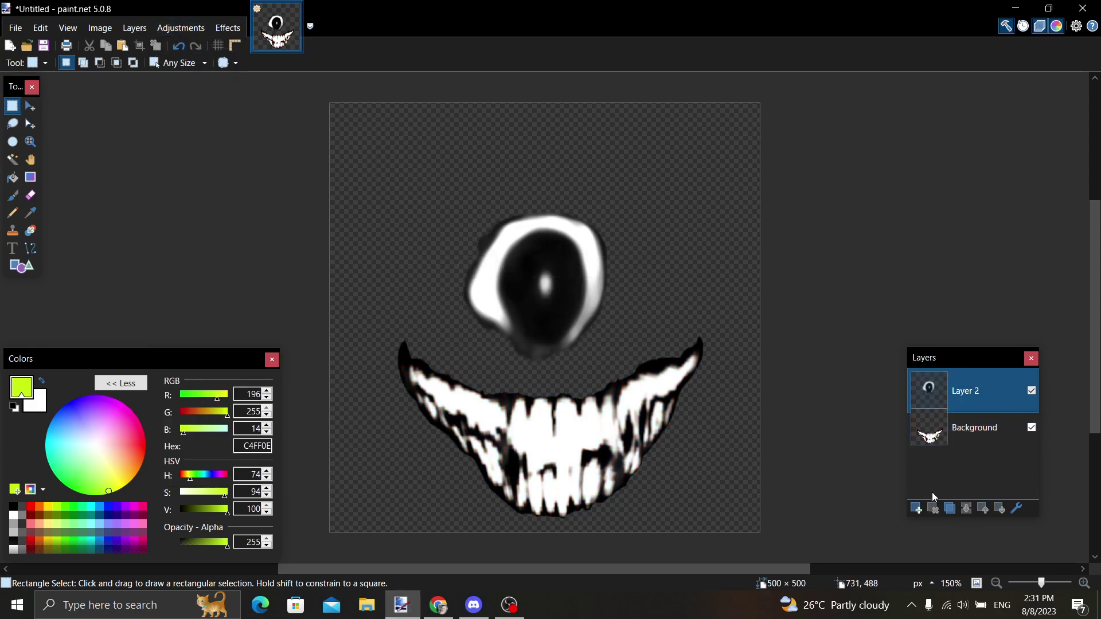
Step: Lasso the eye, move it slightly up from the grin and deselect it
click(235, 26)
click(447, 342)
key(s)
mouse_move(435, 320)
mouse_down()
mouse_move(576, 172)
mouse_move(616, 362)
mouse_move(444, 324)
mouse_up()
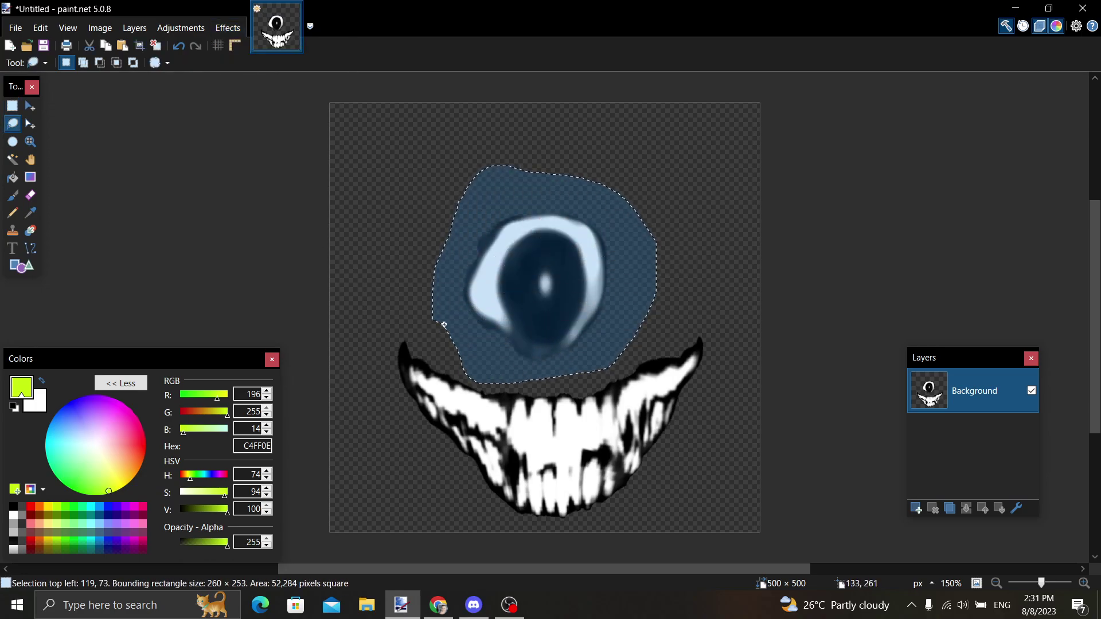
click(29, 106)
mouse_move(591, 282)
mouse_down()
mouse_move(613, 261)
mouse_move(602, 249)
mouse_up()
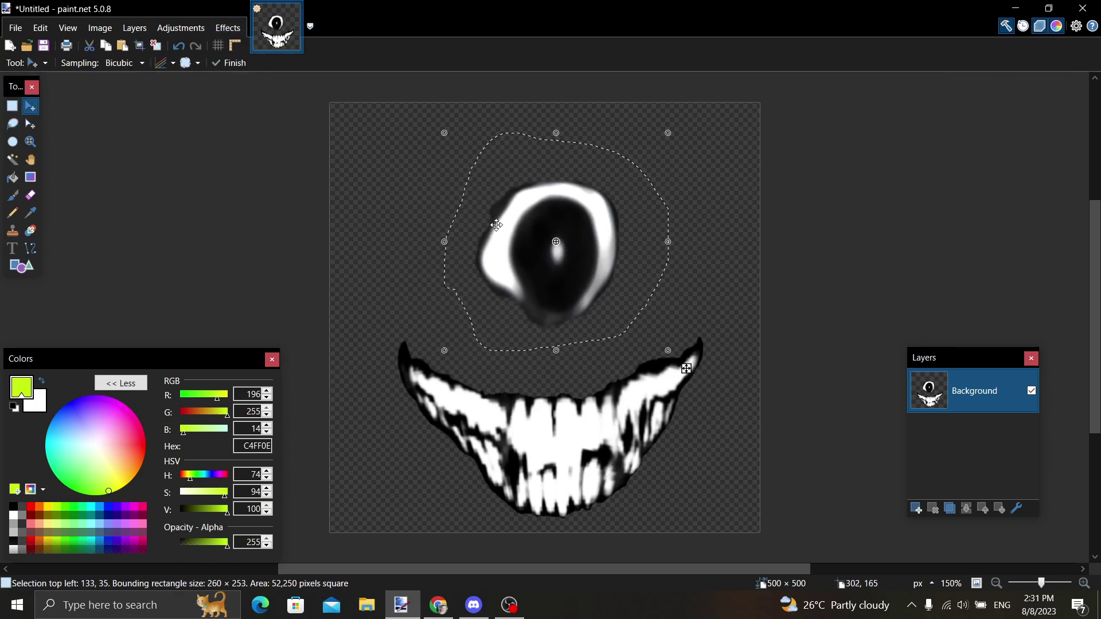
click(12, 105)
click(229, 27)
mouse_move(285, 259)
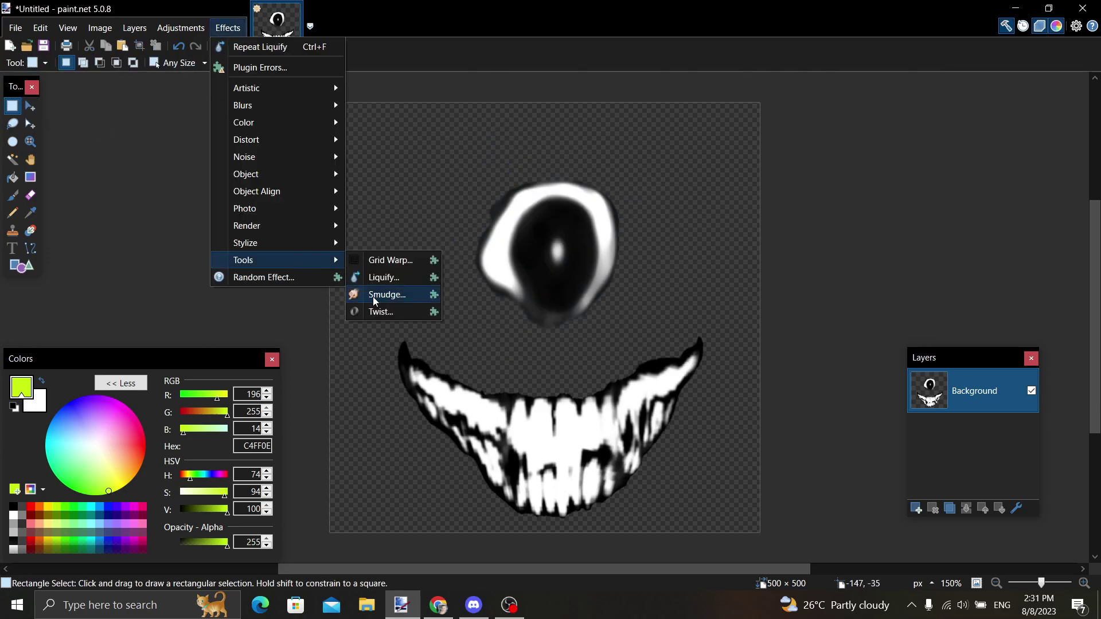
click(373, 295)
click(1083, 8)
Step: Start the Liquify effect on the merged face with a brush size of 300
click(226, 30)
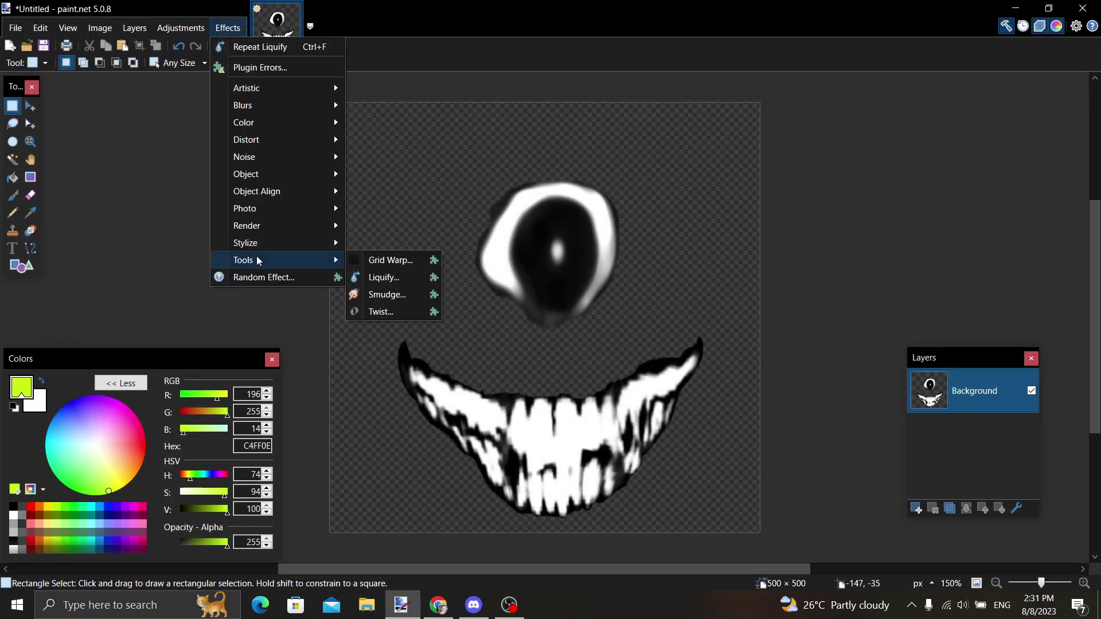
click(383, 277)
click(63, 24)
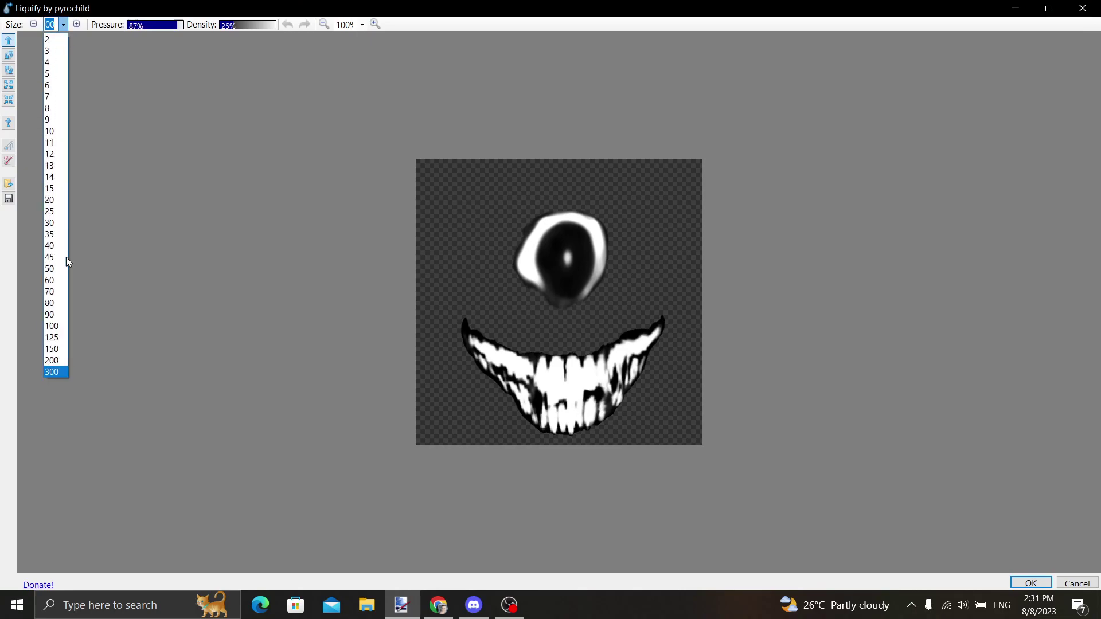
click(56, 372)
Step: Try to stretch the grin's left tip upward and undo the strokes
mouse_move(462, 335)
mouse_down()
mouse_move(420, 275)
mouse_move(415, 177)
mouse_up()
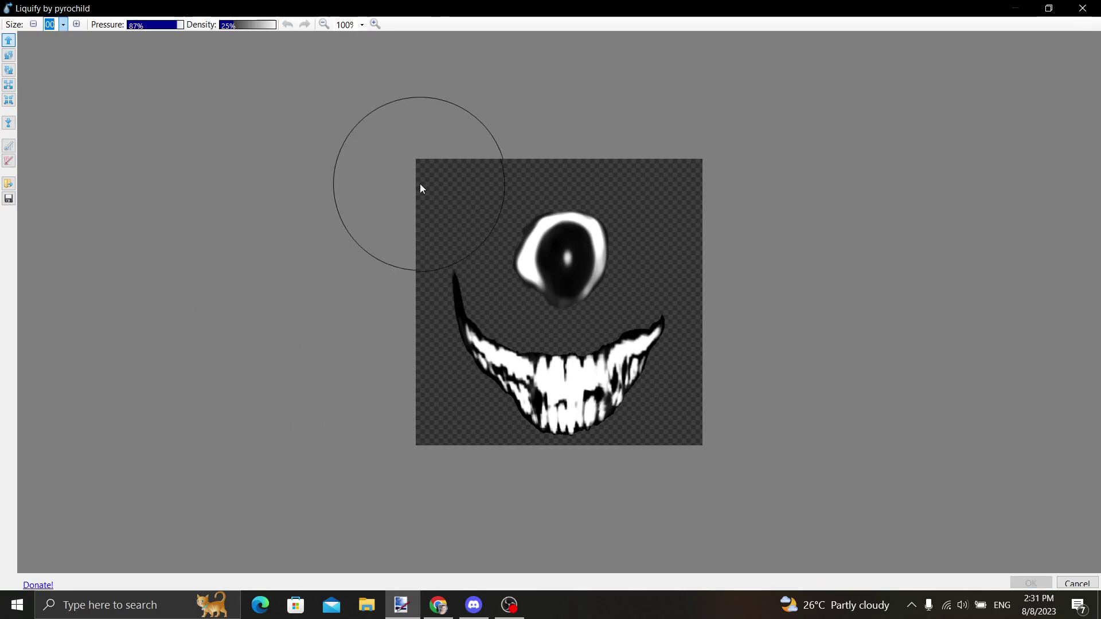
key(ctrl+z)
mouse_move(453, 325)
mouse_down()
mouse_move(437, 304)
mouse_move(417, 201)
mouse_up()
key(ctrl+z)
Step: Stretch both tips of the grin upward into long horns, curve the left one inward and apply the Liquify effect
mouse_move(456, 361)
mouse_down()
mouse_move(432, 269)
mouse_move(441, 312)
mouse_move(436, 225)
mouse_move(500, 368)
mouse_move(463, 358)
mouse_move(417, 272)
mouse_move(426, 316)
mouse_move(398, 219)
mouse_move(446, 328)
mouse_move(413, 221)
mouse_up()
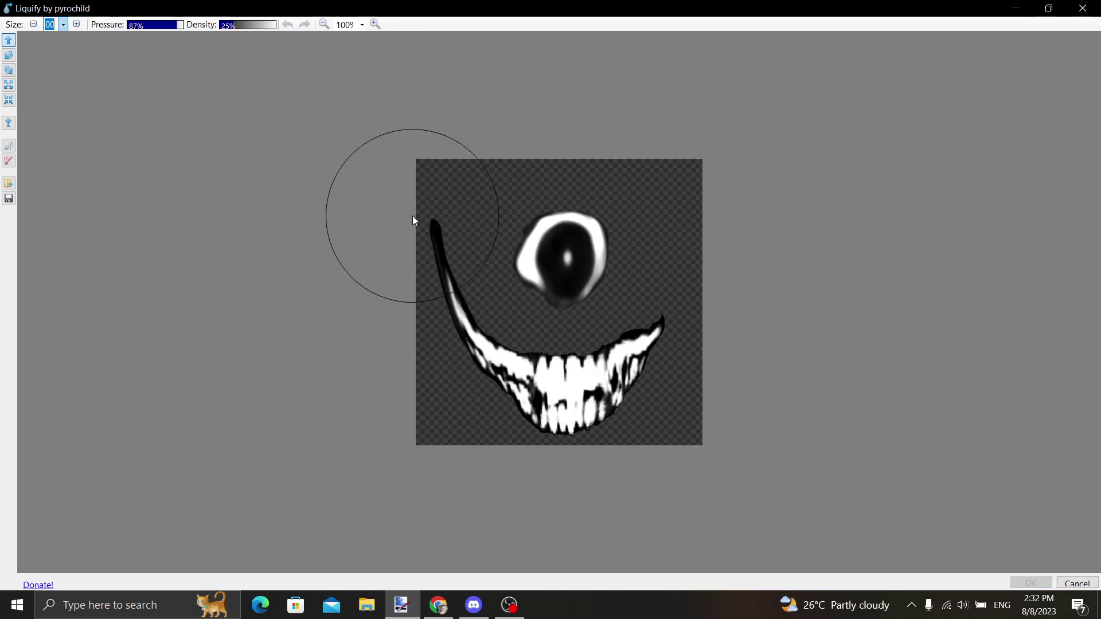
mouse_move(687, 332)
mouse_down()
mouse_move(663, 345)
mouse_move(703, 215)
mouse_move(699, 348)
mouse_move(704, 259)
mouse_move(700, 275)
mouse_up()
mouse_move(470, 222)
mouse_down()
mouse_move(441, 263)
mouse_move(425, 188)
mouse_move(491, 238)
mouse_up()
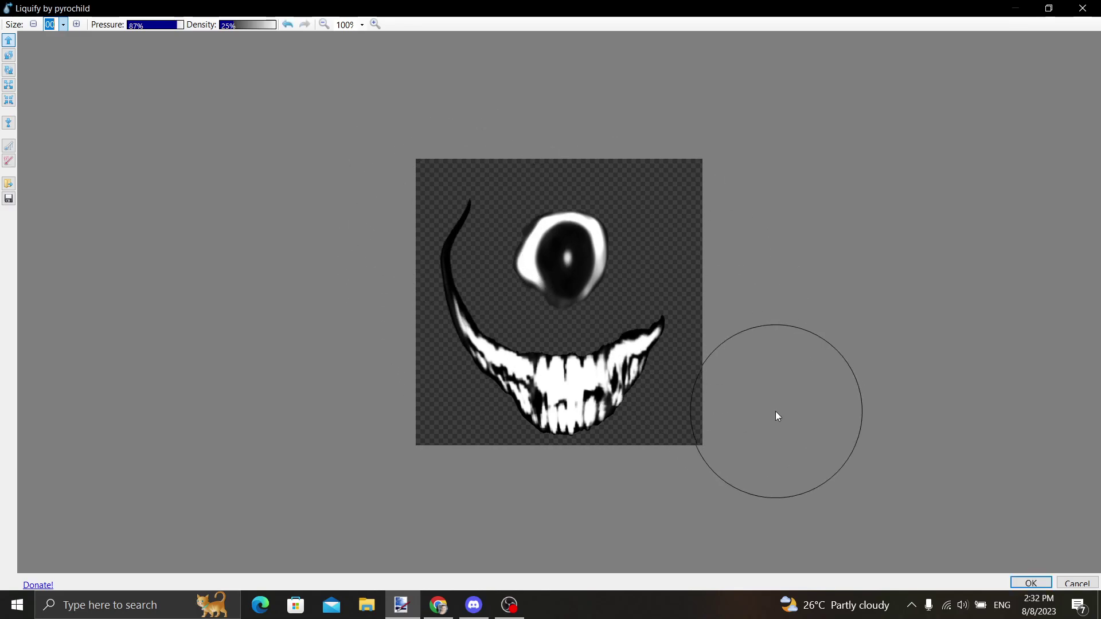
mouse_move(675, 343)
mouse_down()
mouse_move(699, 257)
mouse_move(697, 221)
mouse_move(679, 224)
mouse_move(693, 278)
mouse_move(701, 207)
mouse_move(671, 185)
mouse_up()
click(1029, 583)
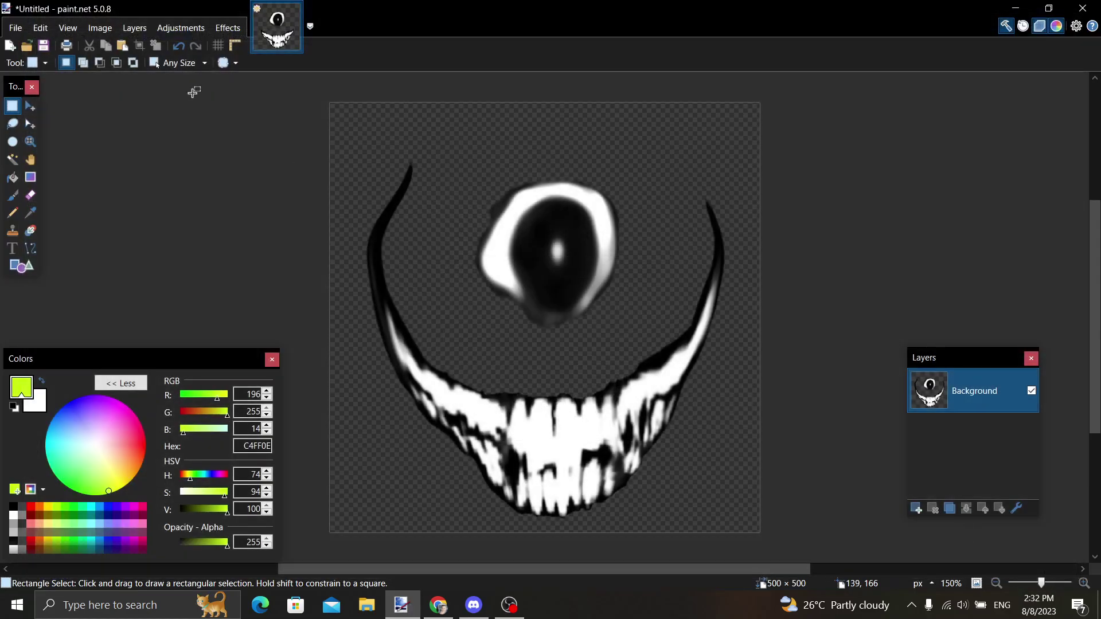
Step: Lasso the eye, cut it out of the face, paste it onto a new layer and deselect it
click(12, 123)
mouse_move(448, 248)
mouse_down()
mouse_move(467, 187)
mouse_move(643, 218)
mouse_move(489, 328)
mouse_move(422, 240)
mouse_up()
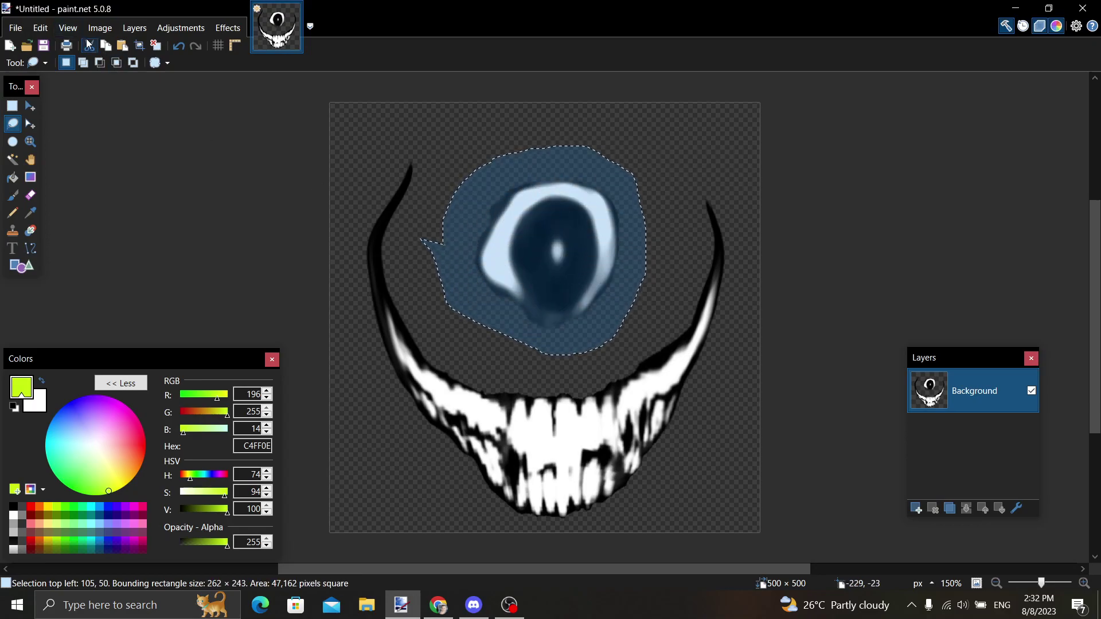
click(89, 45)
key(ctrl+shift+v)
key(s)
click(126, 156)
Step: Stretch the eye outward to both sides with the Liquify effect and apply it
click(228, 27)
click(403, 285)
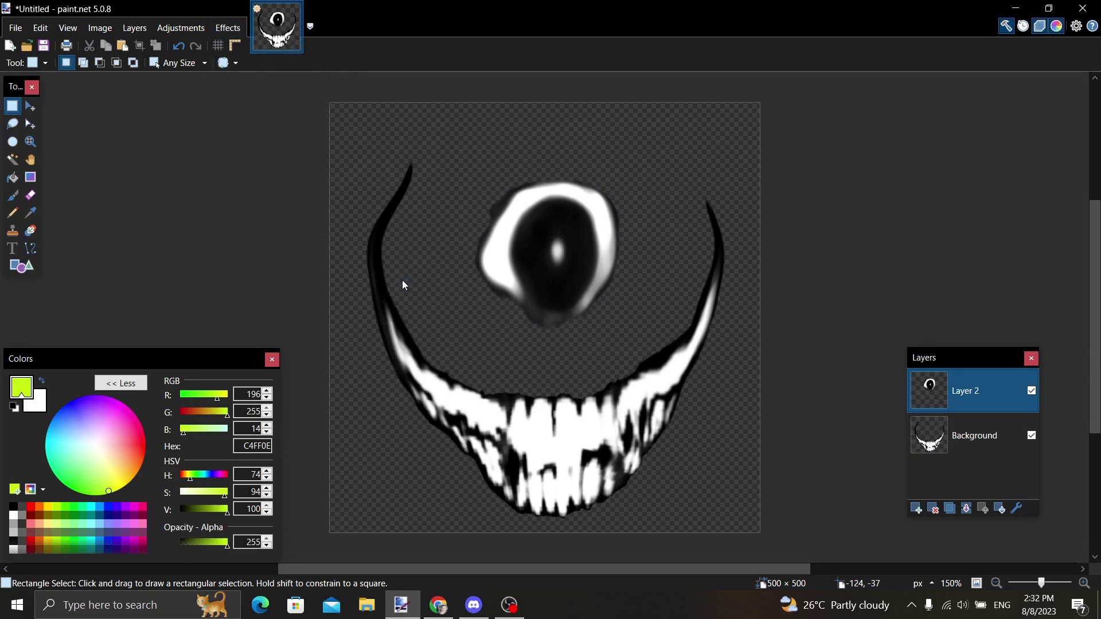
key(XF86AudioLowerVolume)
key(XF86AudioLowerVolume)
drag(568, 259, 526, 259)
drag(561, 258, 600, 256)
click(1030, 583)
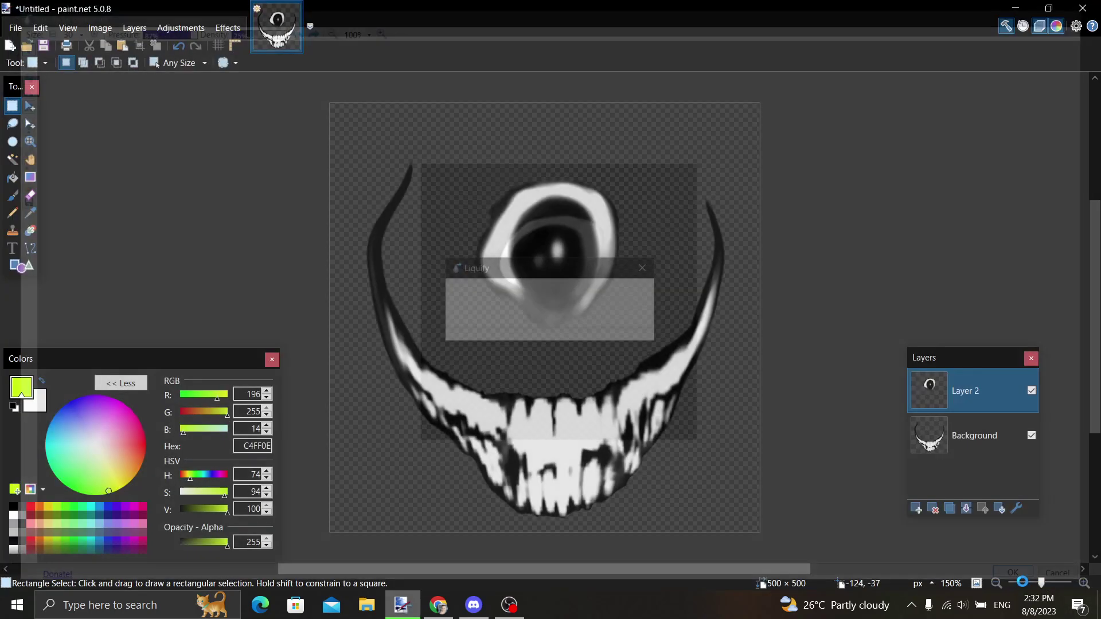
Step: Move the eye layer's content to the right above the grin and deselect it
key(m)
mouse_move(361, 223)
mouse_down()
mouse_move(339, 226)
mouse_move(443, 230)
mouse_up()
click(11, 107)
click(257, 135)
key(XF86AudioLowerVolume)
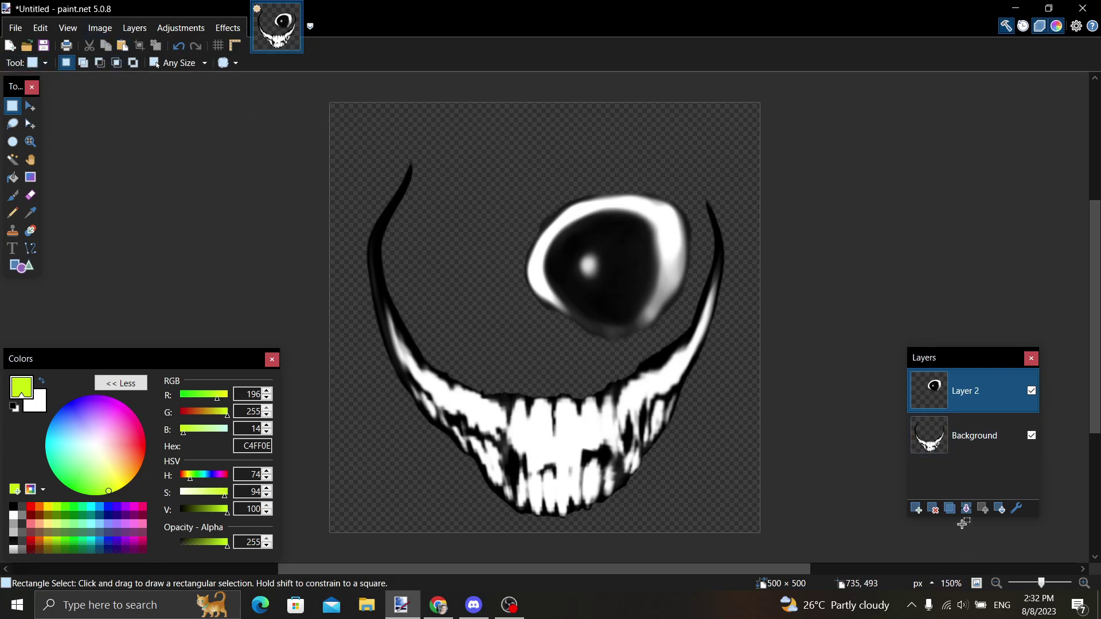
Step: Try to make a second eye from a left-shifted duplicate of the eye layer, then cut its content and delete the duplicate
click(949, 509)
click(34, 111)
drag(400, 165, 267, 156)
drag(143, 269, 206, 312)
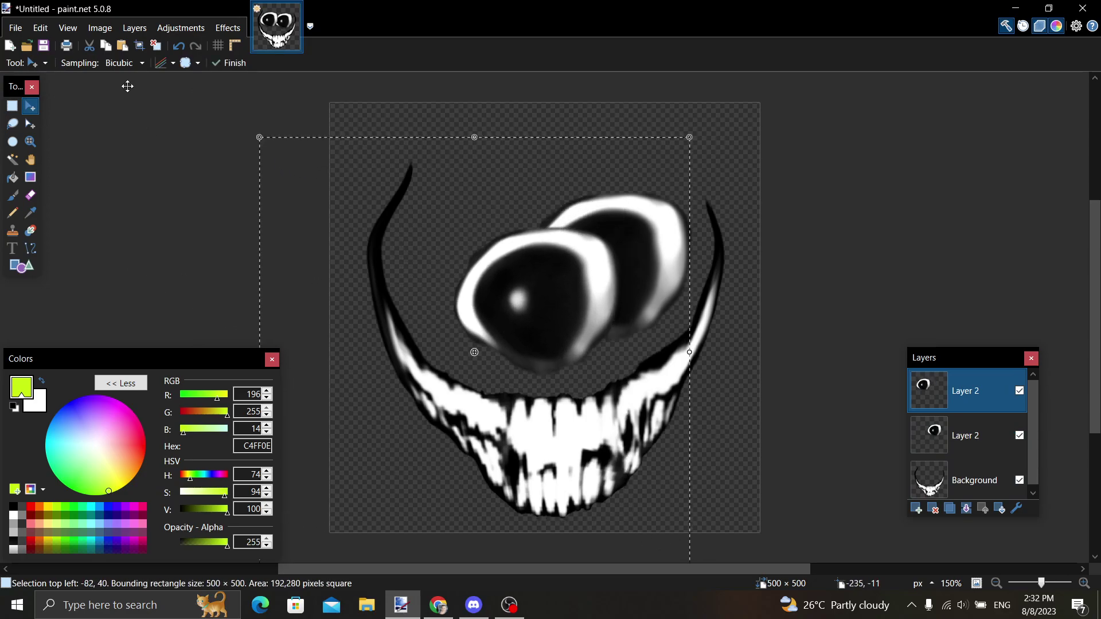
click(89, 45)
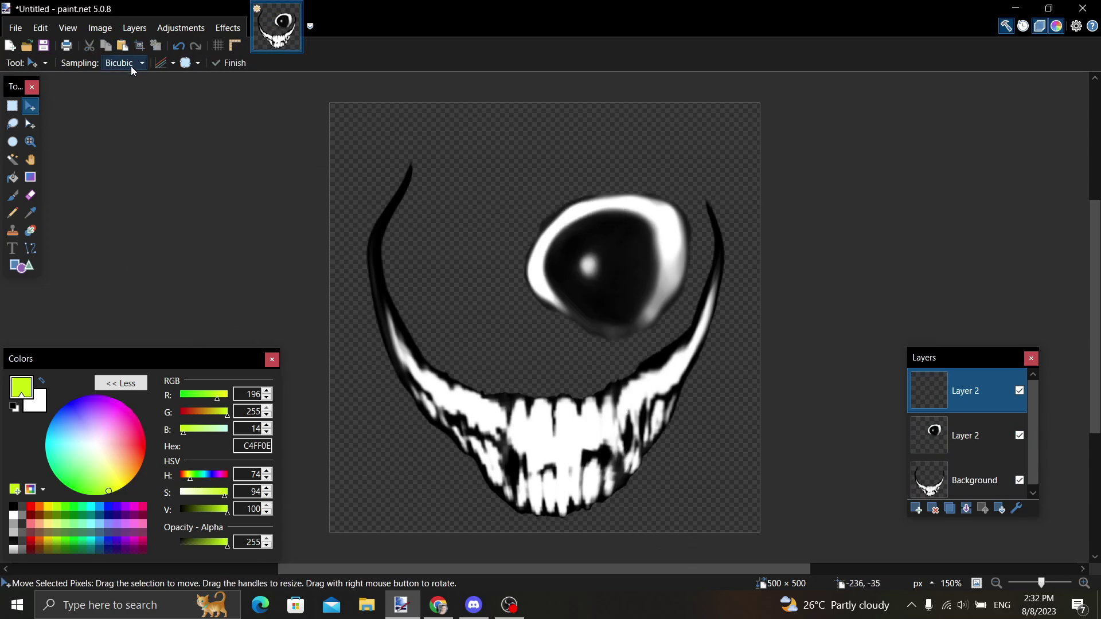
click(227, 27)
mouse_move(321, 260)
click(933, 506)
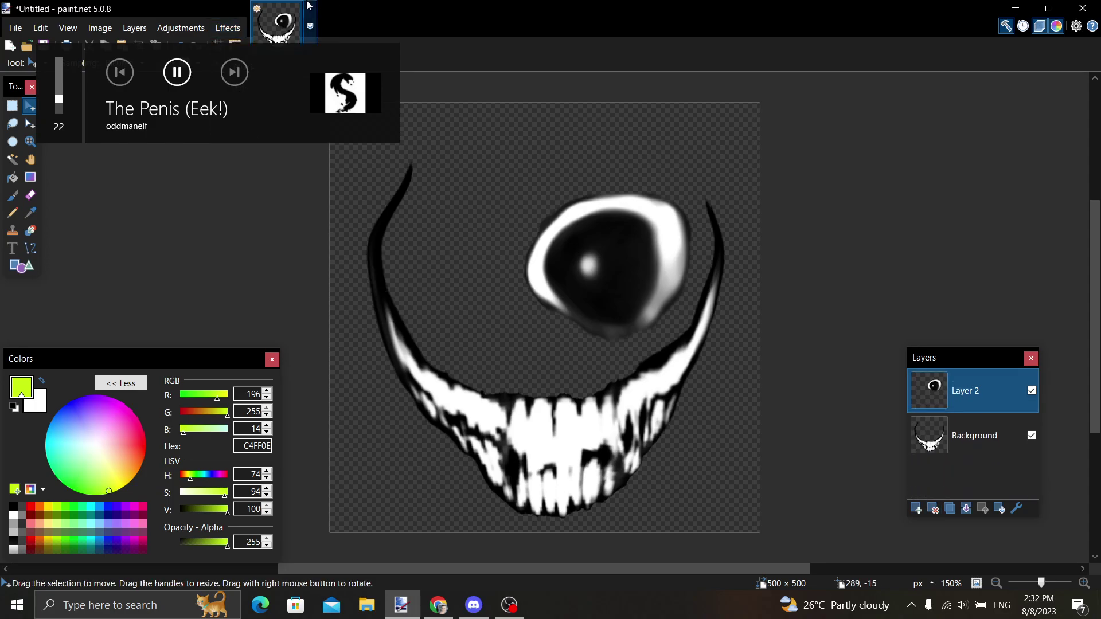
Step: Enlarge the eye and its pupil into a round bulging shape with the Liquify effect and apply it
click(228, 27)
mouse_move(267, 218)
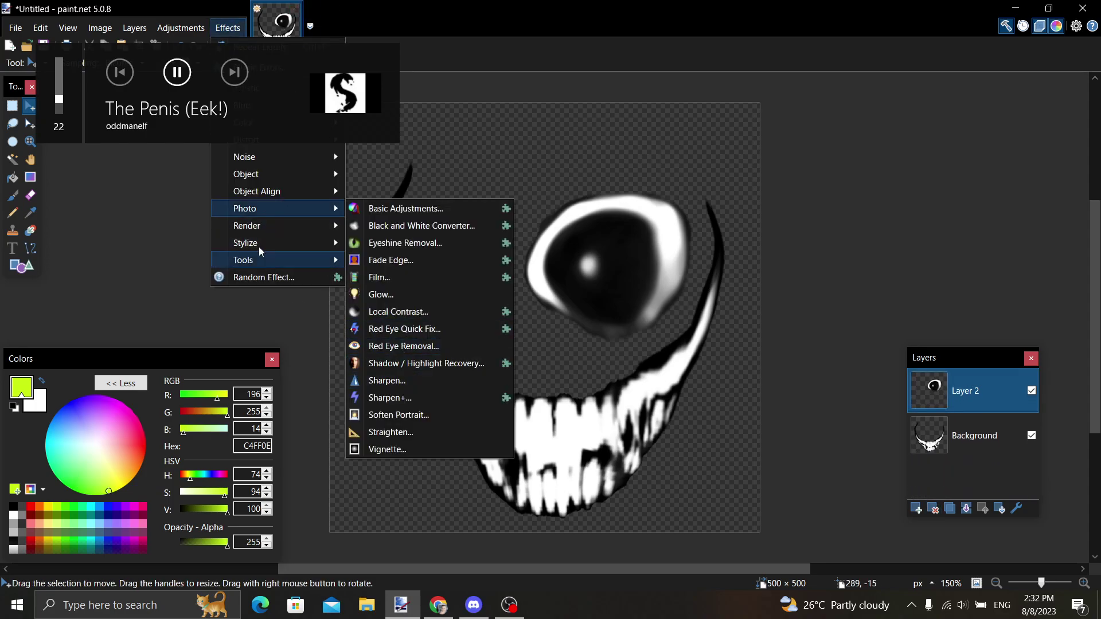
mouse_move(287, 260)
click(401, 278)
mouse_move(604, 261)
mouse_down()
mouse_move(538, 255)
mouse_move(630, 255)
mouse_move(622, 262)
mouse_move(753, 410)
mouse_move(588, 271)
mouse_move(588, 314)
mouse_move(598, 234)
mouse_move(586, 258)
mouse_move(555, 255)
mouse_move(556, 280)
mouse_up()
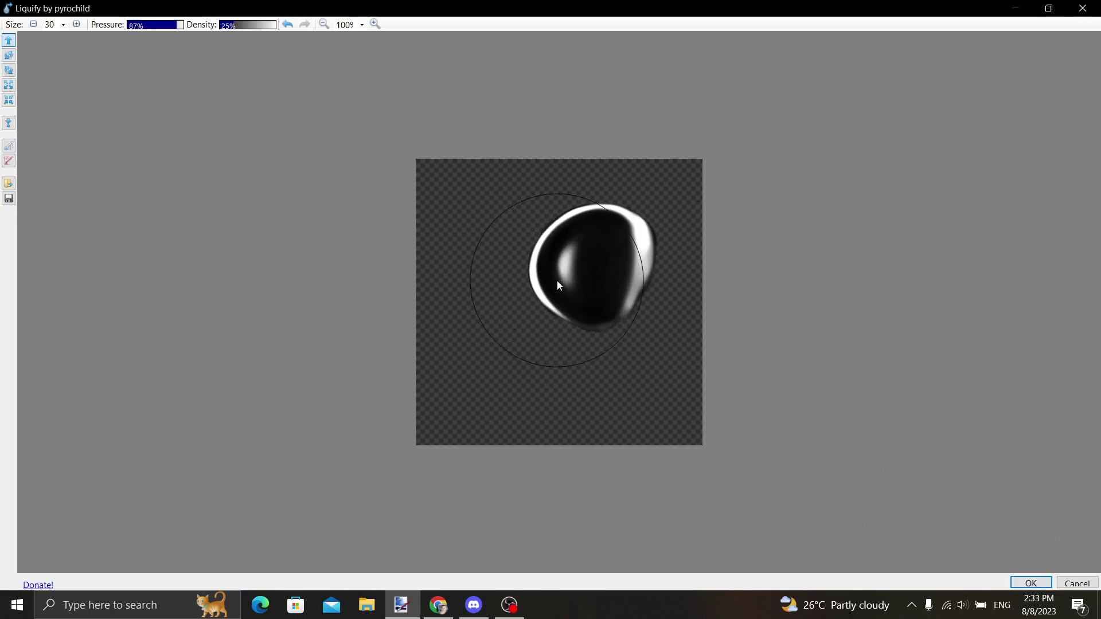
click(1030, 582)
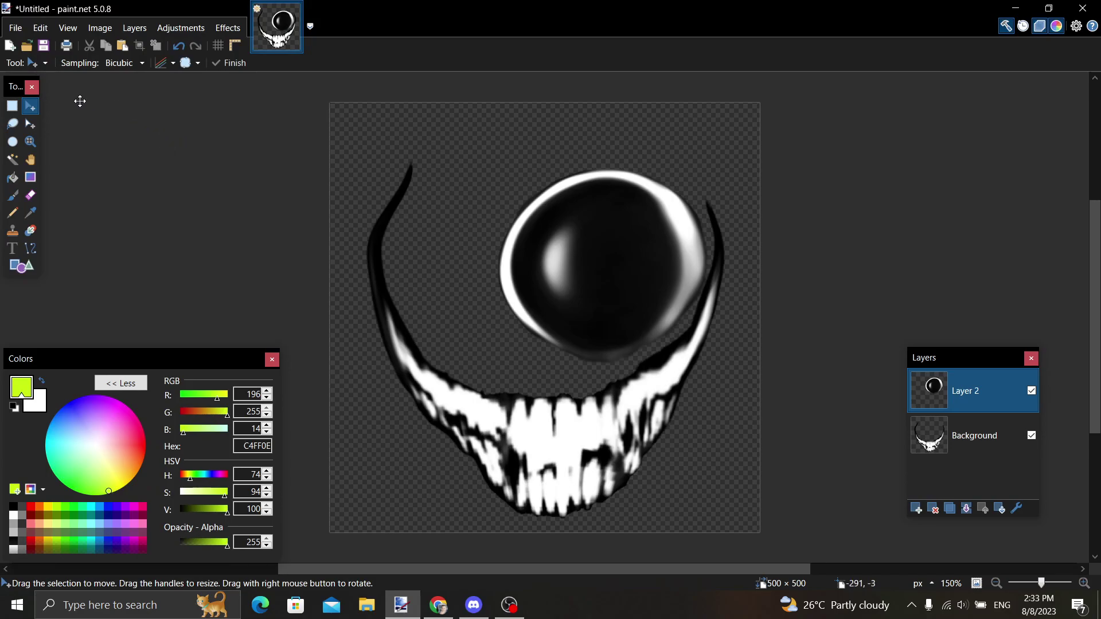
Step: Move the enlarged eye left to centre it between the horns and deselect it
drag(227, 119, 172, 116)
click(170, 28)
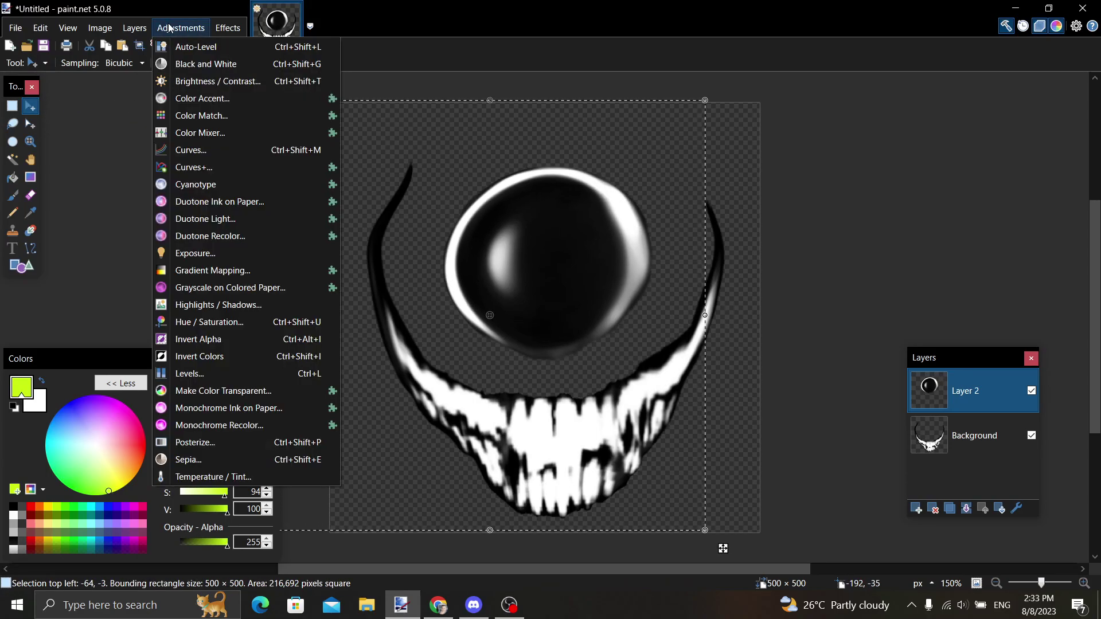
click(228, 28)
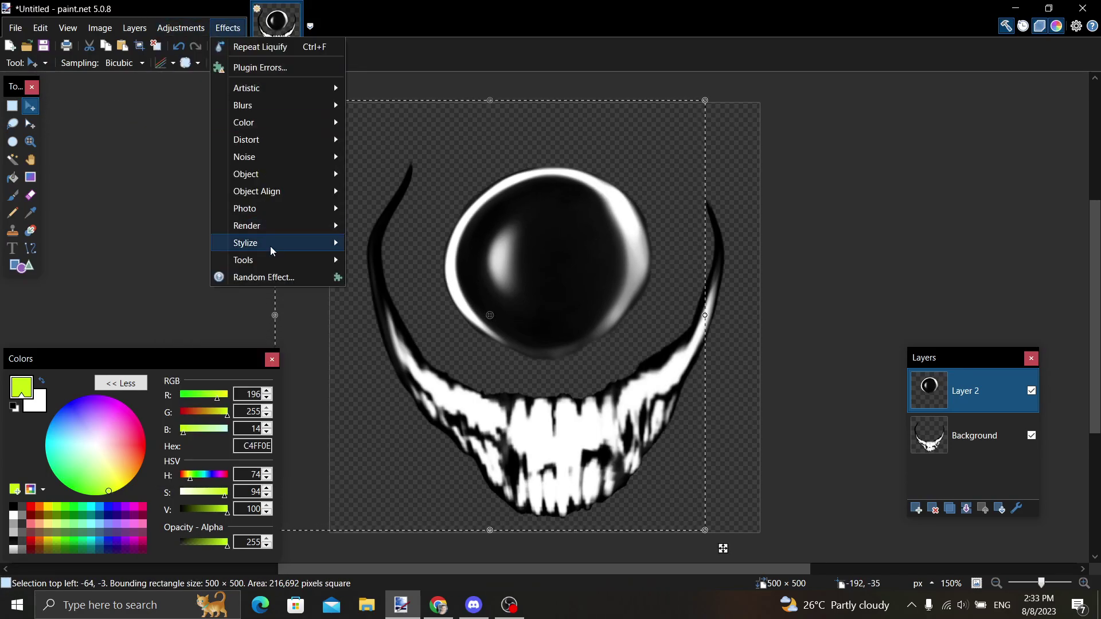
click(181, 28)
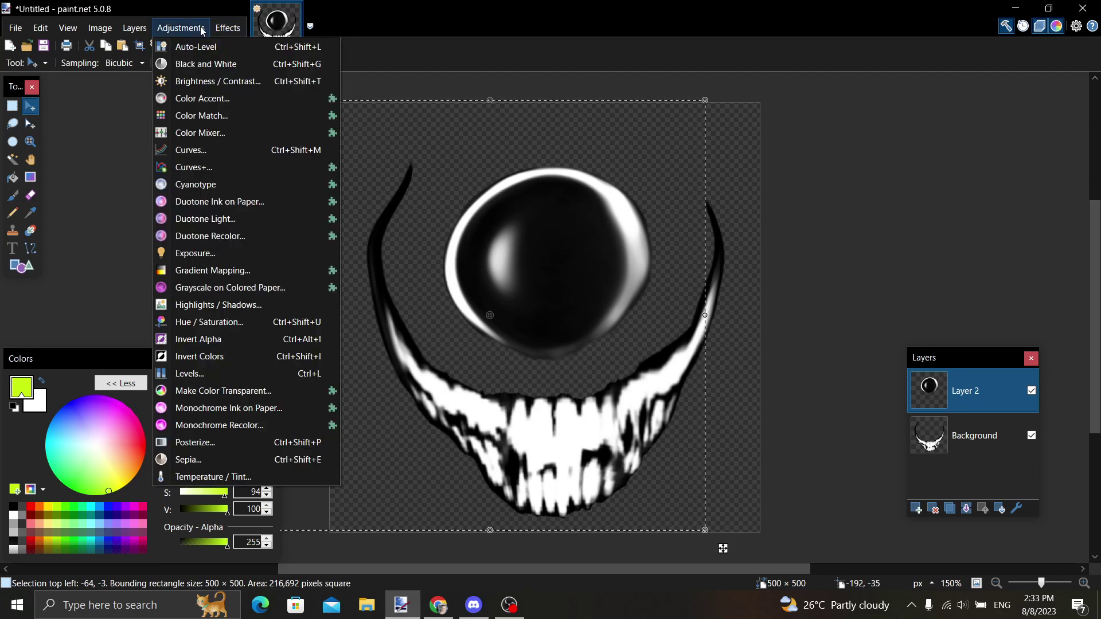
click(12, 106)
click(68, 130)
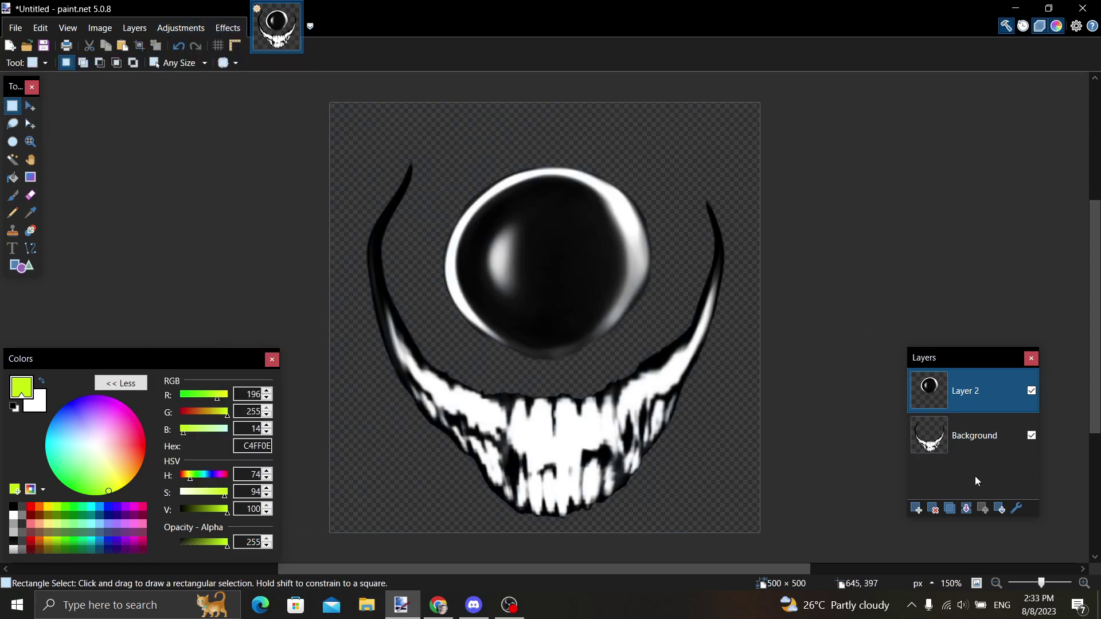
click(227, 27)
click(269, 277)
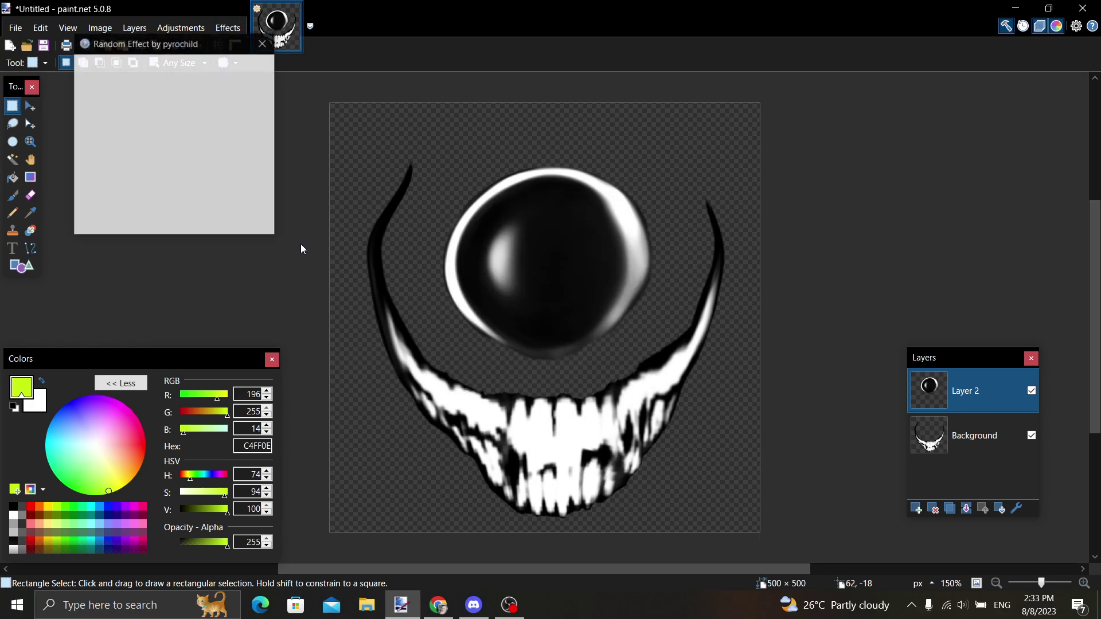
key(Escape)
Step: Shrink the middle of the eye with Liquify's contracting brush, apply it and merge the eye layer down into the background
click(227, 28)
mouse_move(251, 258)
click(386, 276)
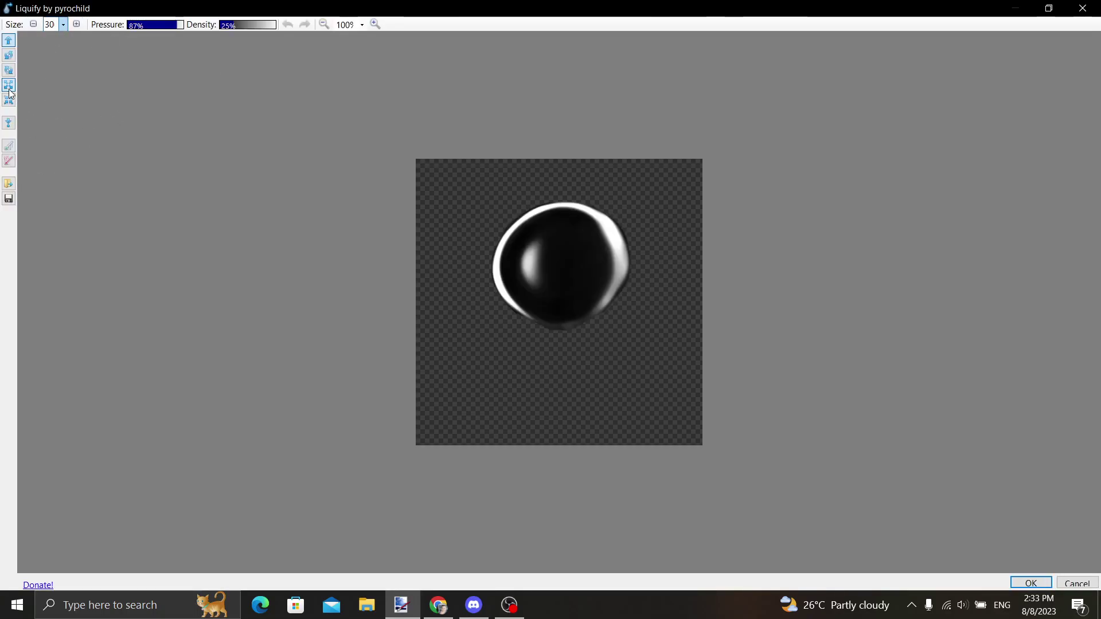
drag(560, 261, 560, 277)
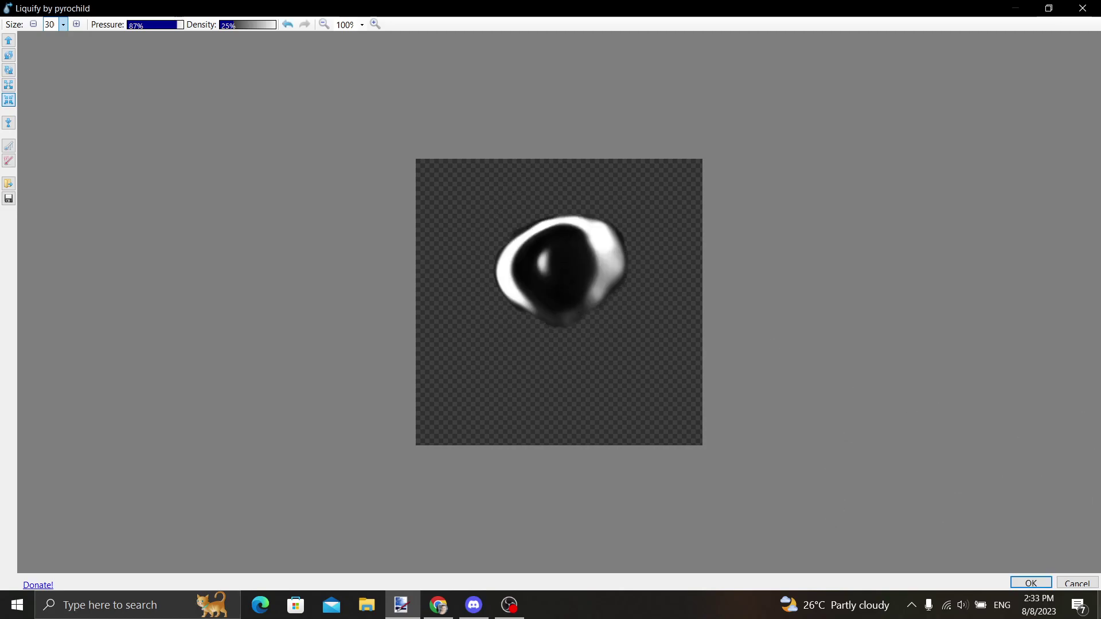
click(1037, 584)
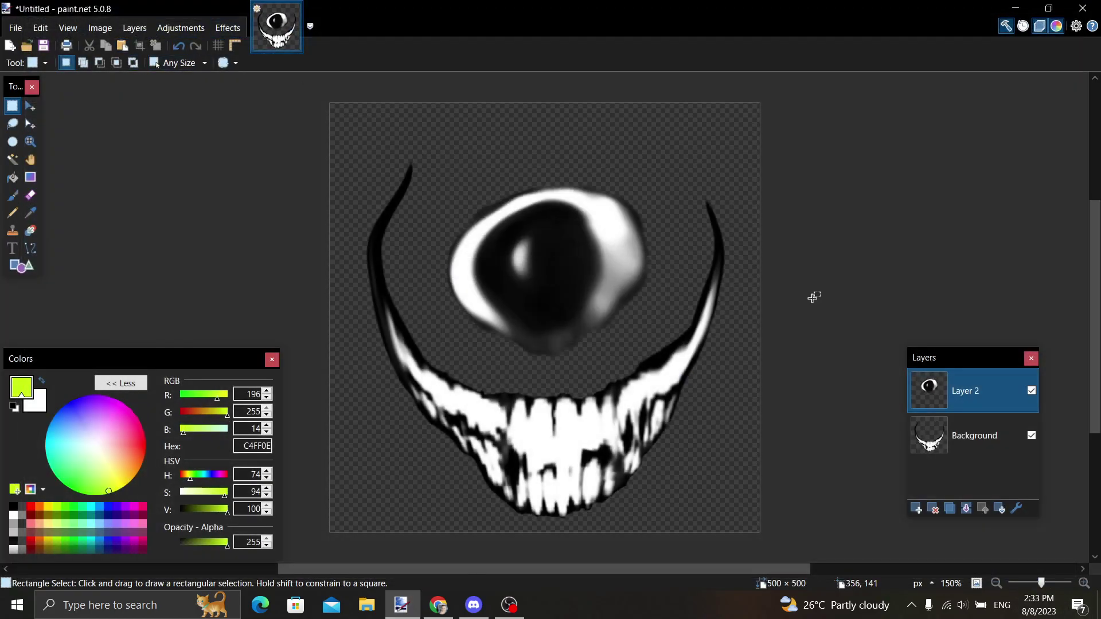
click(966, 509)
click(228, 28)
mouse_move(287, 122)
click(395, 143)
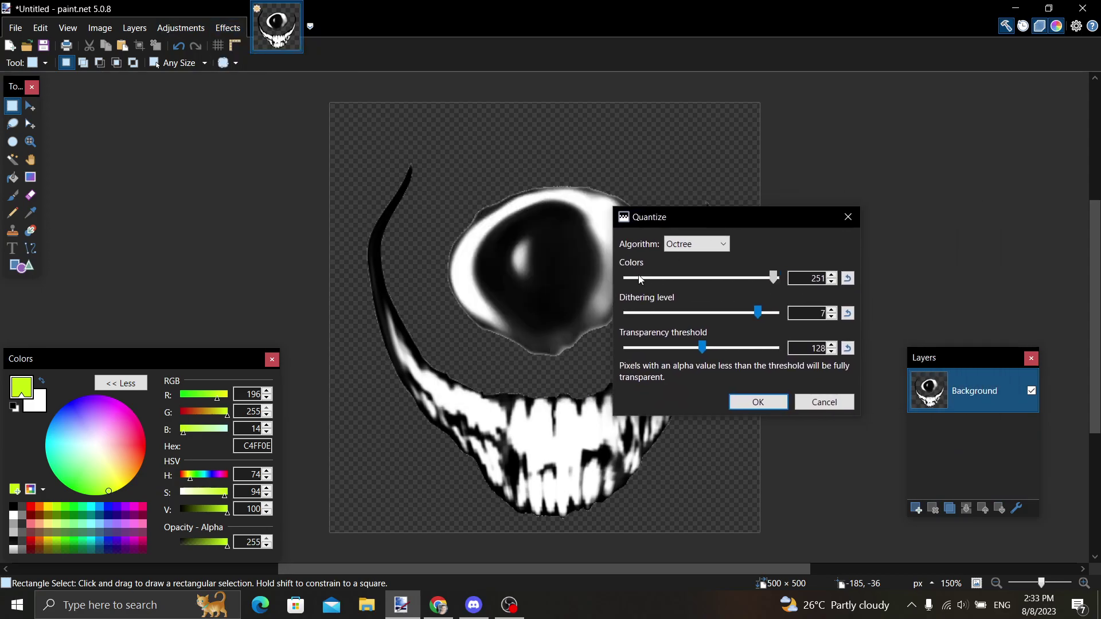
click(807, 405)
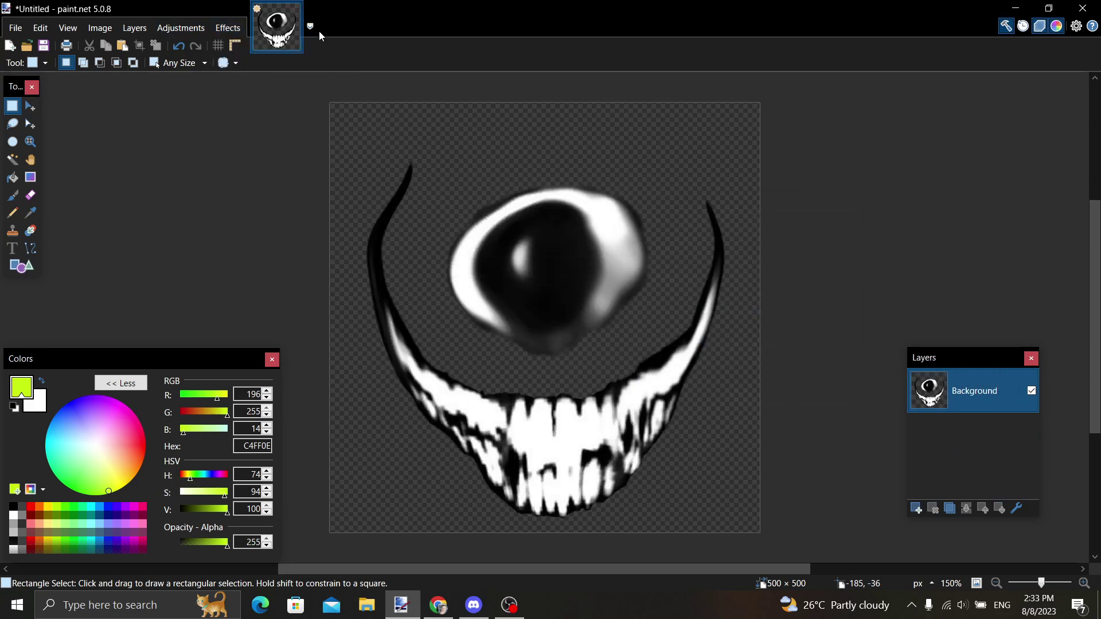
Step: Smear the eye's edges, its highlight and the grin's outline with the Smudge effect, undo the last stroke and apply it
click(225, 27)
mouse_move(301, 258)
click(381, 299)
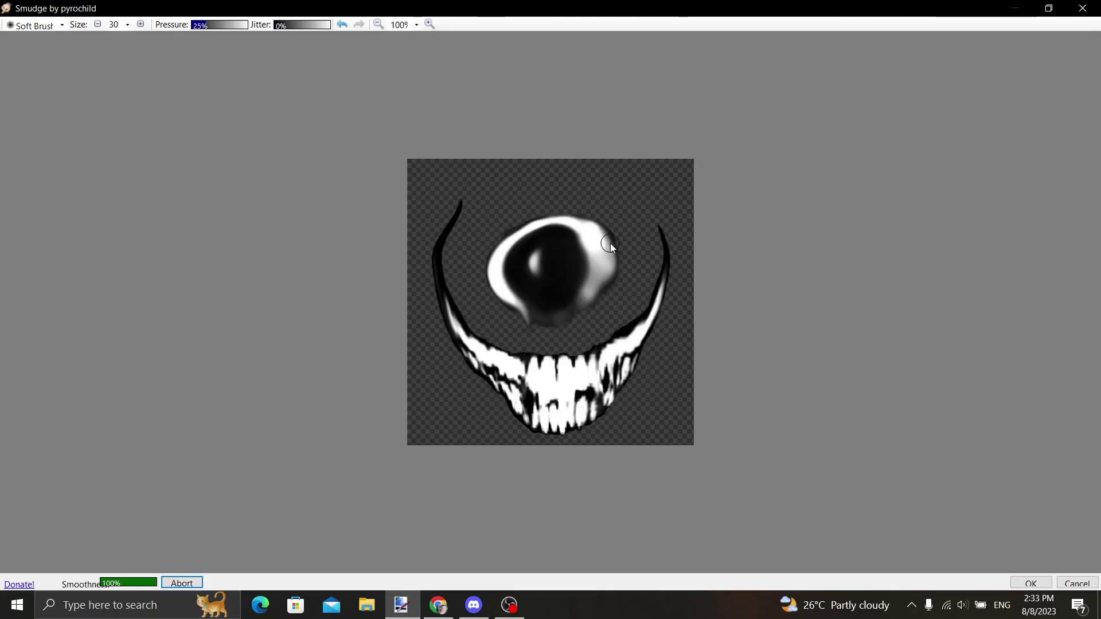
click(621, 302)
click(502, 327)
drag(538, 291, 569, 229)
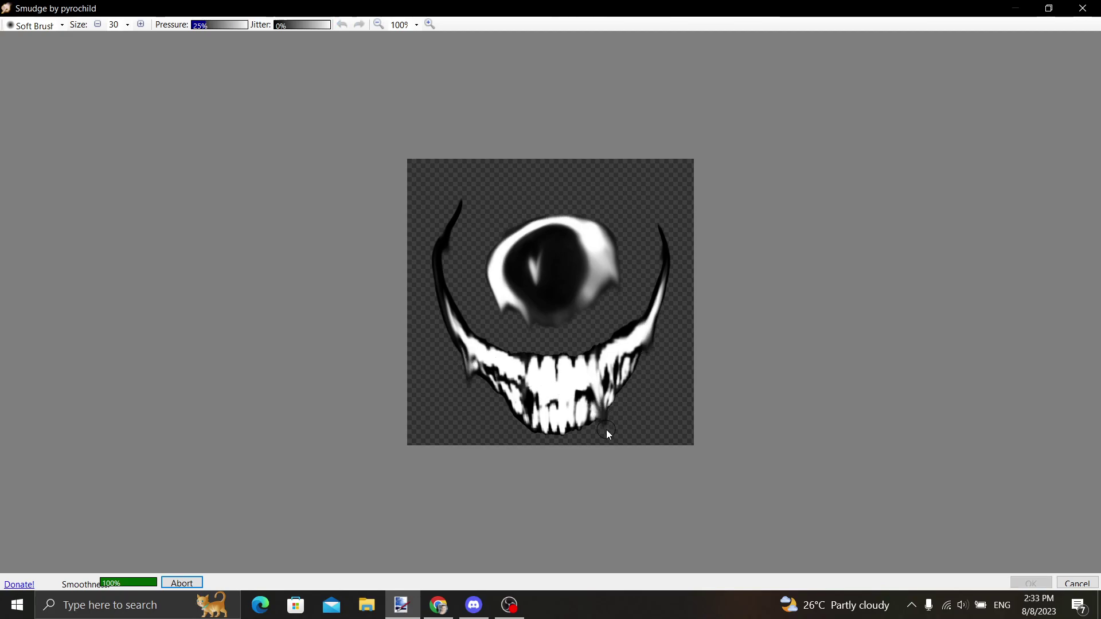
key(ctrl+z)
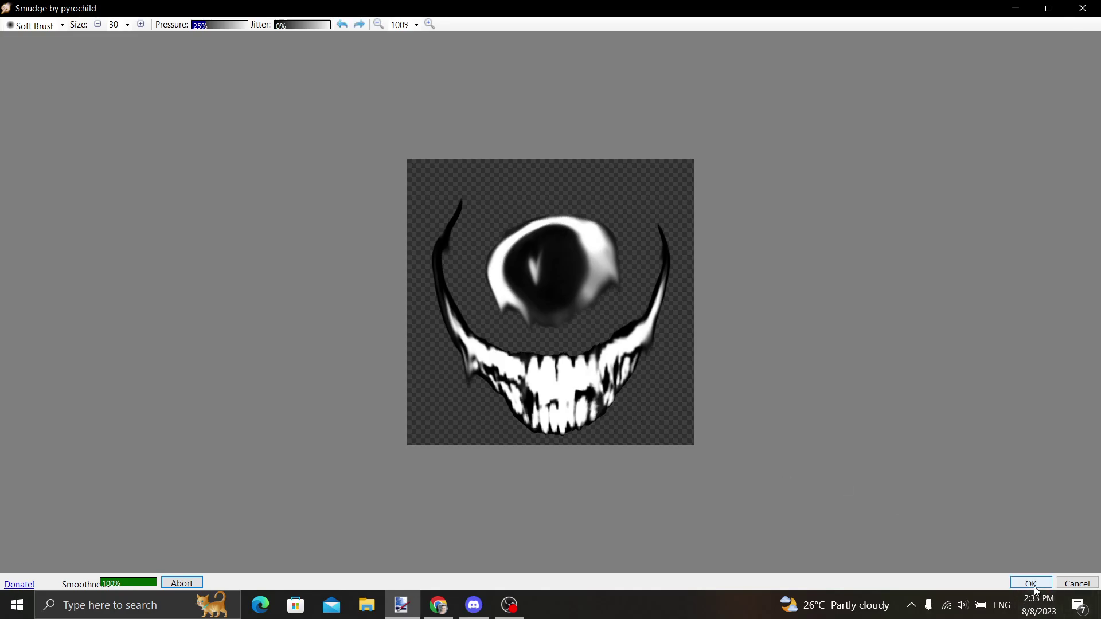
click(1032, 591)
Step: Apply the Median noise effect to the face with a radius of 6 and a percentile of 50
click(228, 27)
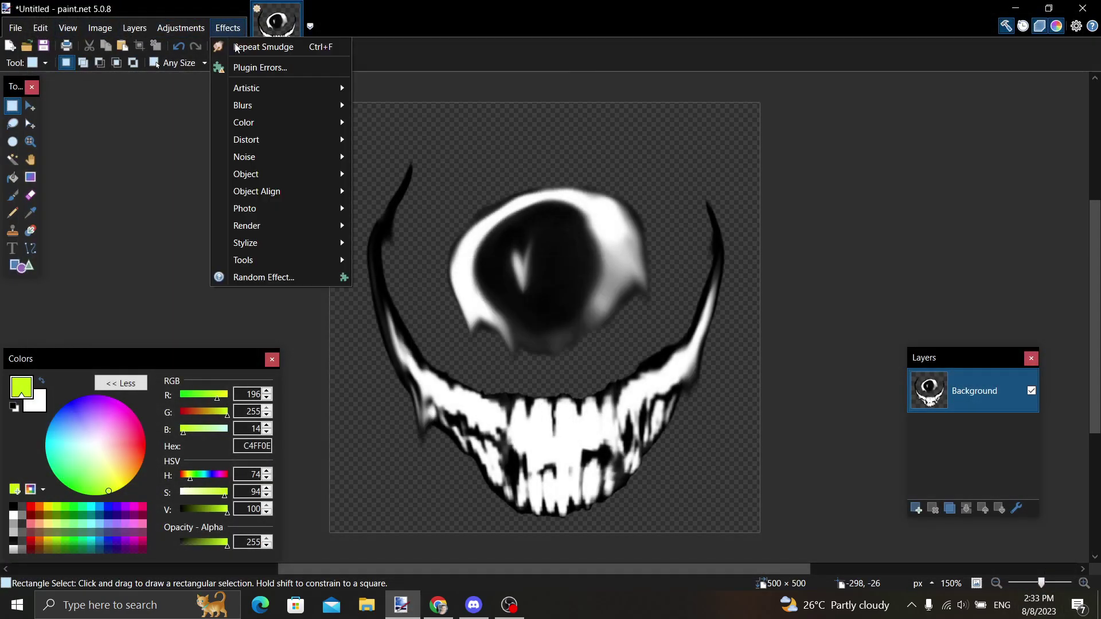
click(392, 191)
drag(528, 244, 846, 250)
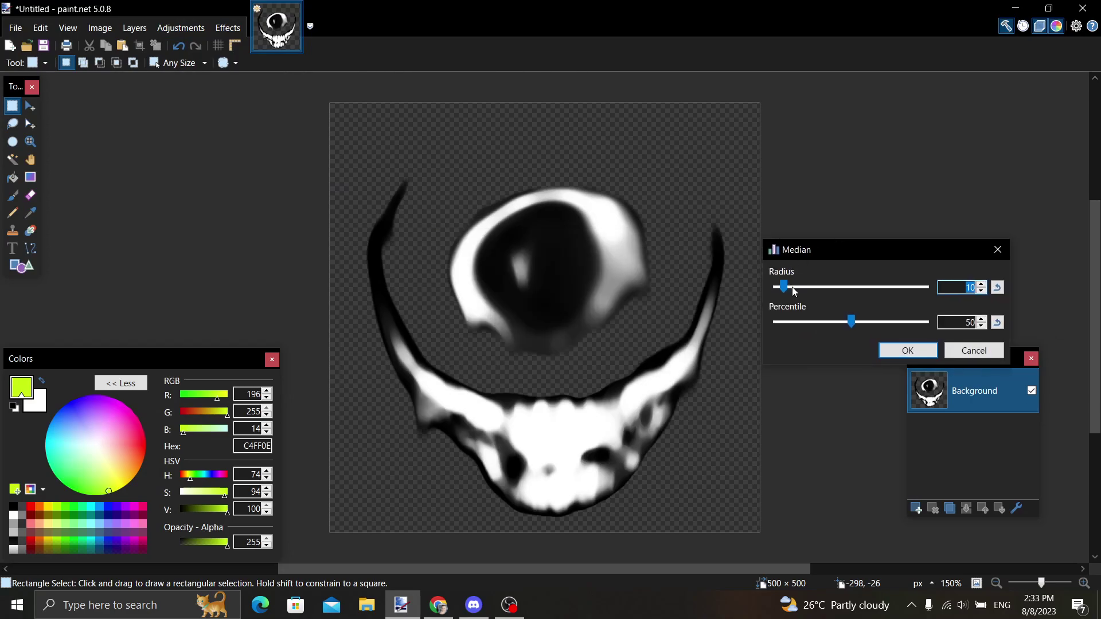
drag(776, 287, 780, 288)
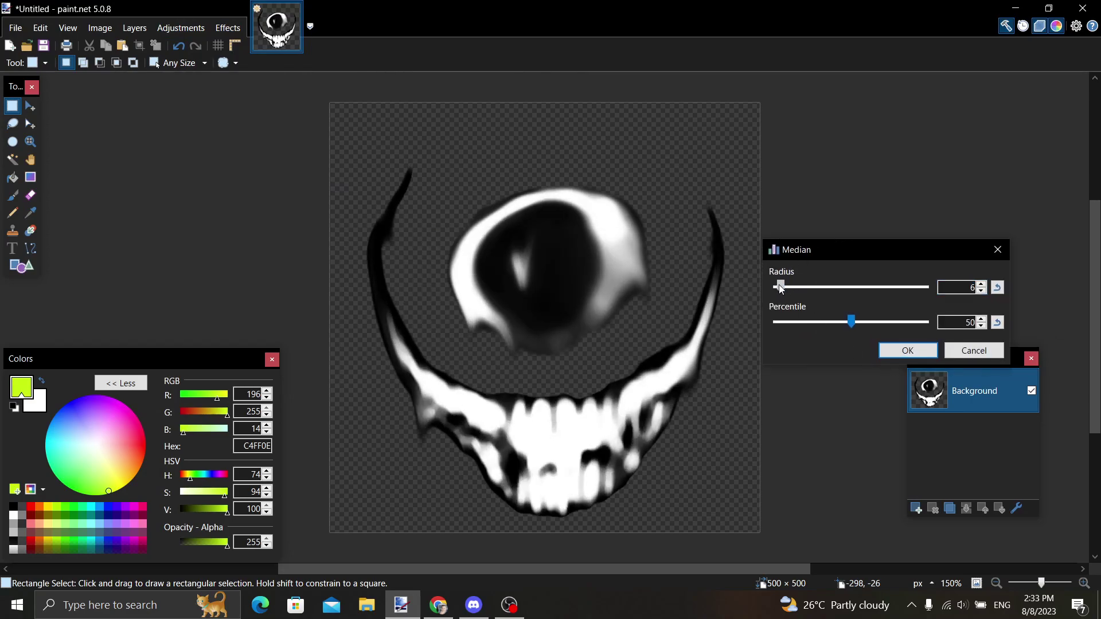
click(916, 355)
Step: Apply the Quantize effect to the whole face
click(227, 27)
mouse_move(287, 122)
click(379, 143)
drag(504, 197, 723, 147)
drag(808, 204, 658, 200)
click(768, 329)
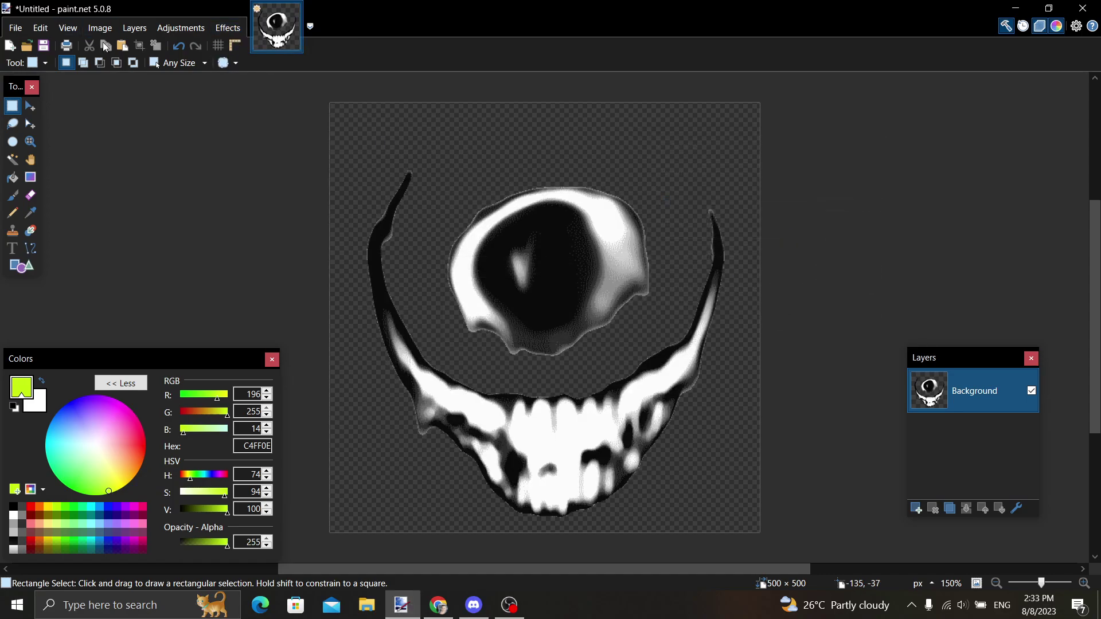
Step: Try a monochrome colour adjustment on the face
click(180, 27)
click(274, 419)
drag(575, 275, 752, 151)
click(544, 296)
click(746, 276)
Step: Open and dismiss the Grain effect, then undo the last colour adjustment and the Quantize effect
click(228, 28)
mouse_move(290, 153)
click(399, 176)
click(636, 341)
key(ctrl+z)
key(ctrl+z)
Step: Apply the Grain noise effect to the whole face
click(223, 27)
mouse_move(297, 155)
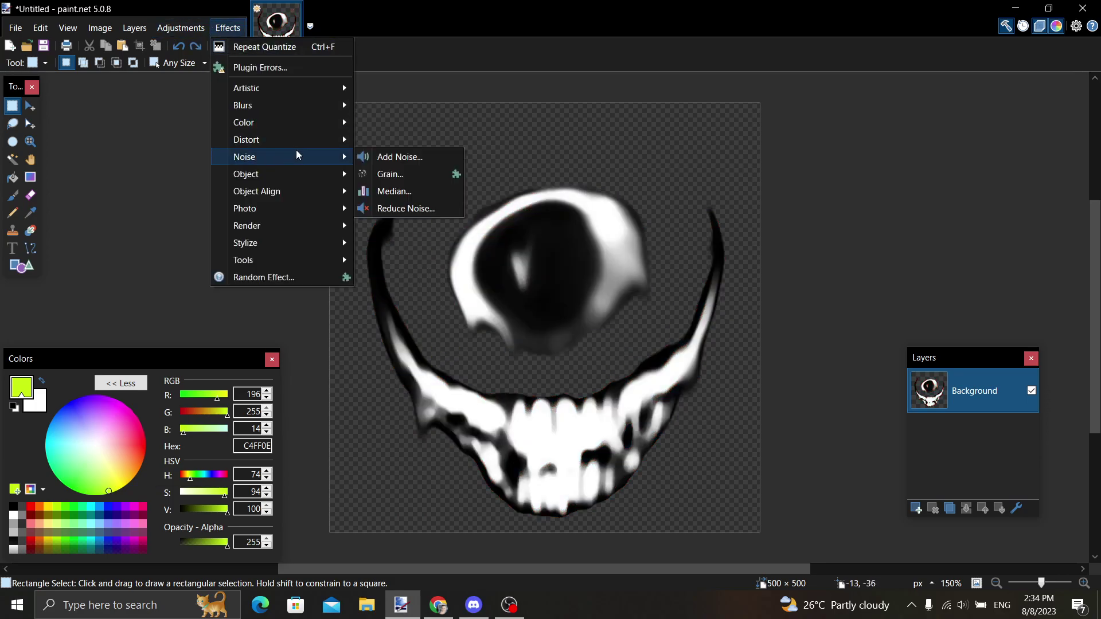
click(395, 176)
drag(498, 243, 679, 228)
click(735, 323)
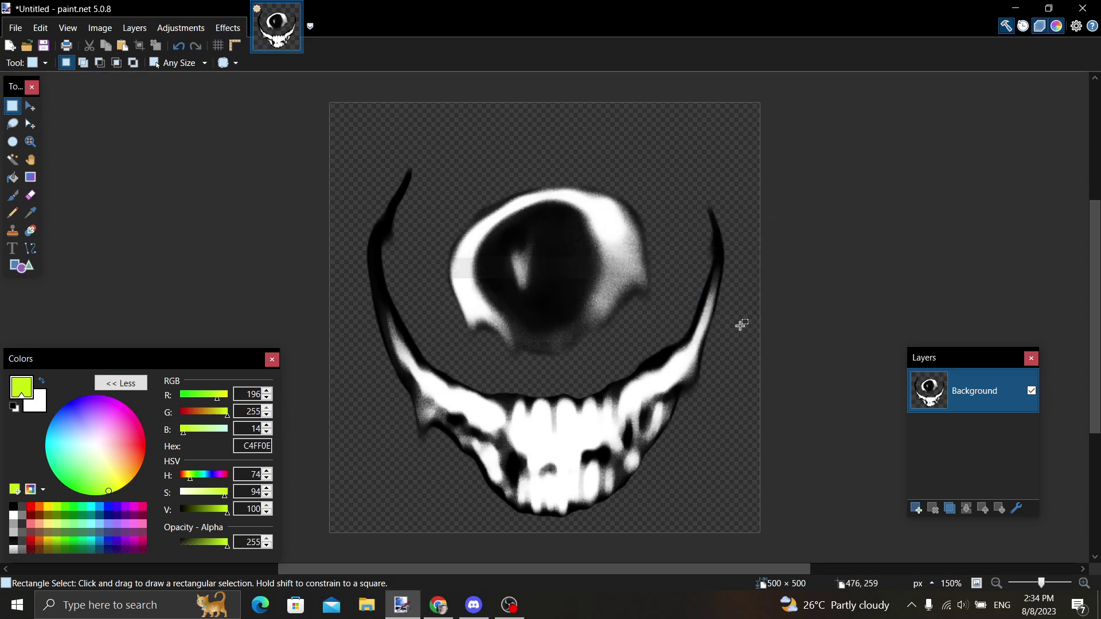
Step: Apply the Jitter distortion to the face with a maximum distance of 2, minimum distance 0 and width 1
click(227, 28)
mouse_move(271, 139)
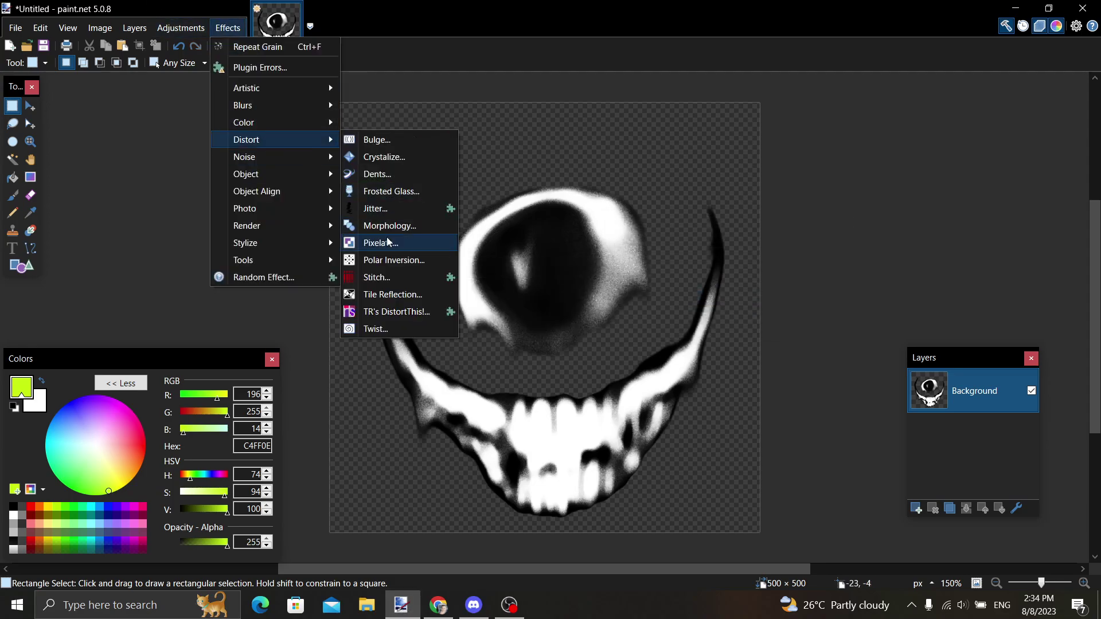
click(377, 209)
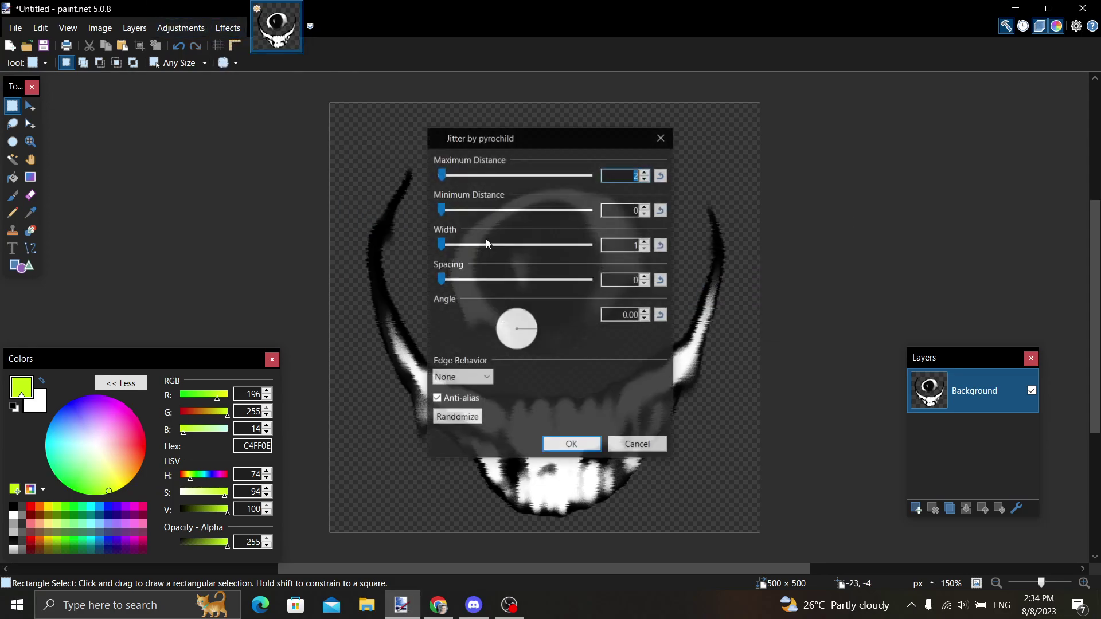
key(Return)
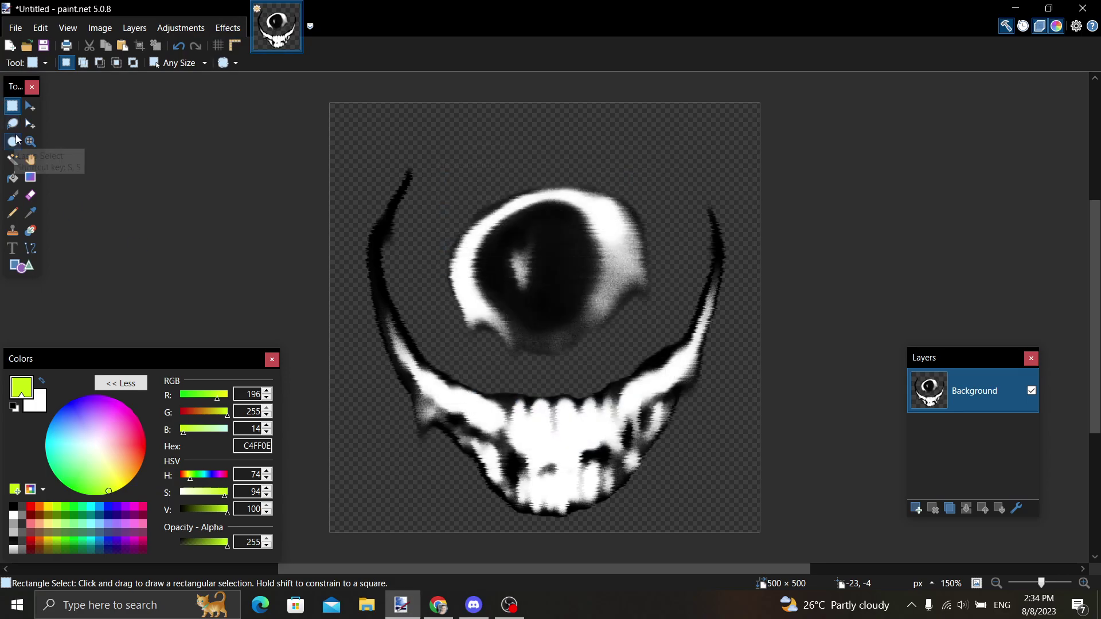
Step: Lasso two horizontal bands across the canvas, one through the eye's lower half and one along the top of the grin
click(12, 124)
mouse_move(324, 248)
mouse_down()
mouse_move(814, 247)
mouse_move(810, 333)
mouse_move(421, 309)
mouse_move(271, 310)
mouse_move(268, 337)
mouse_up()
mouse_move(290, 388)
mouse_down()
mouse_move(798, 375)
mouse_move(797, 424)
mouse_move(604, 419)
mouse_move(321, 455)
mouse_up()
Step: Pixelate the two lassoed bands with a cell size of 2, using Nearest Neighbor for scaling down and up
click(224, 29)
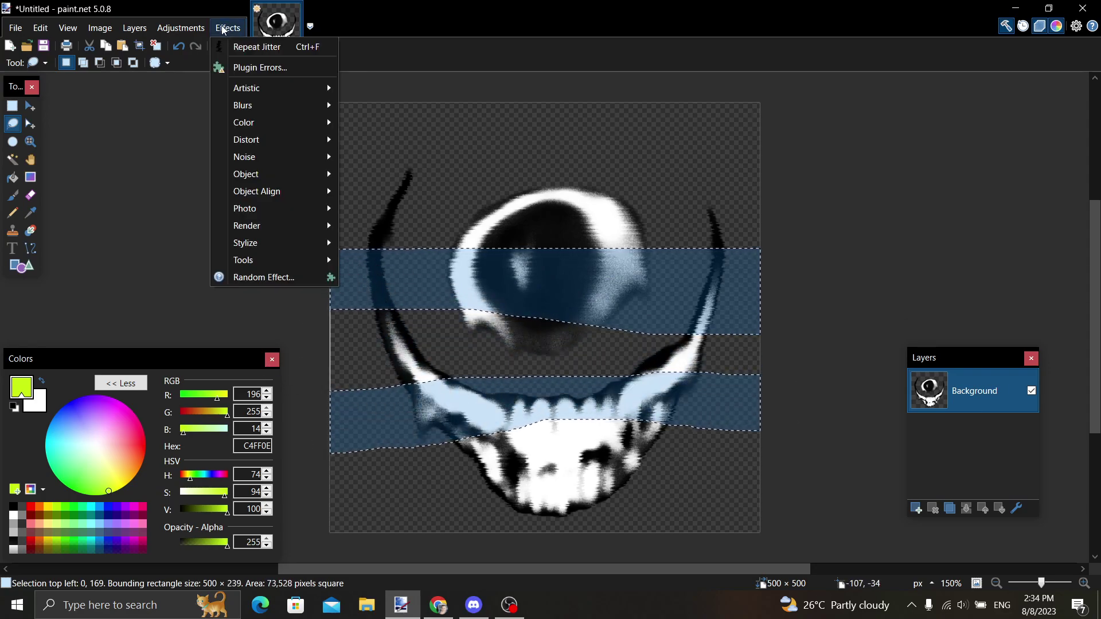
mouse_move(275, 140)
click(386, 252)
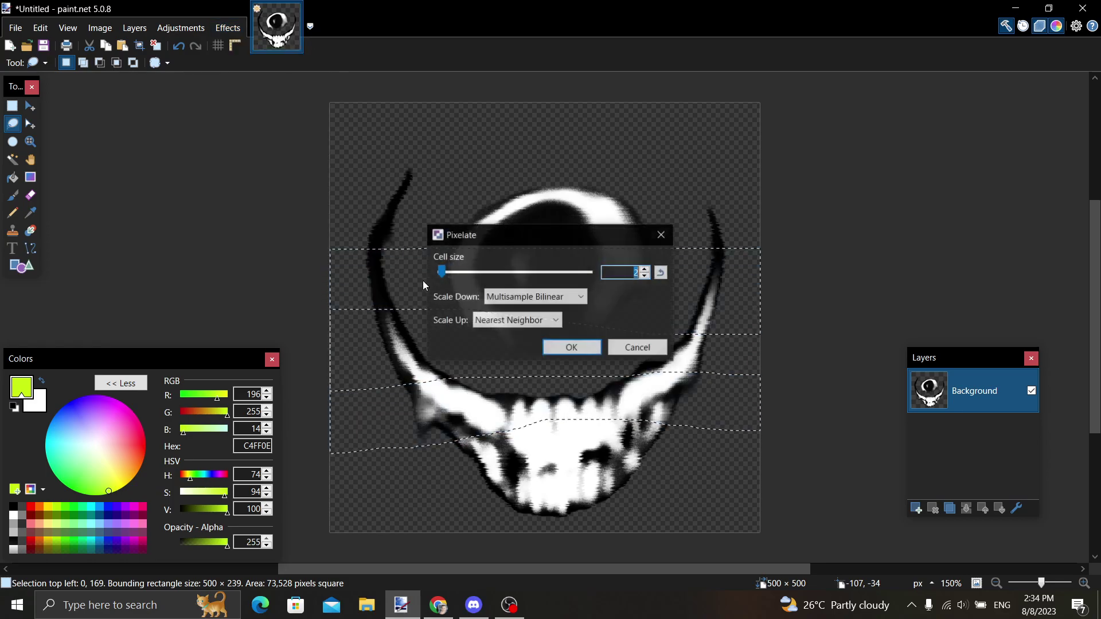
click(550, 297)
click(521, 374)
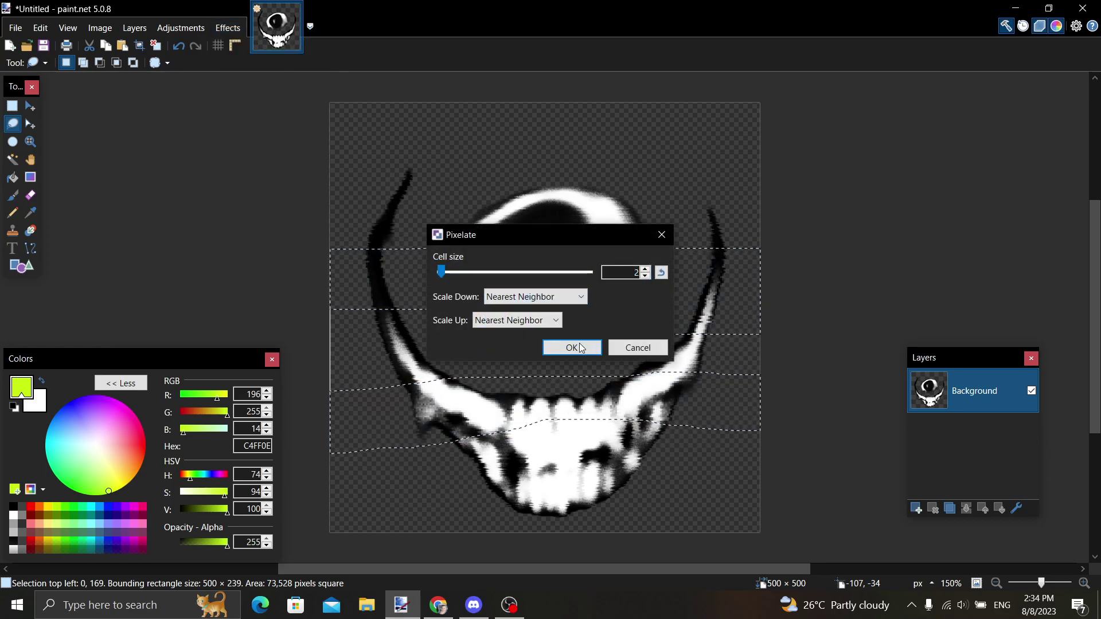
click(642, 275)
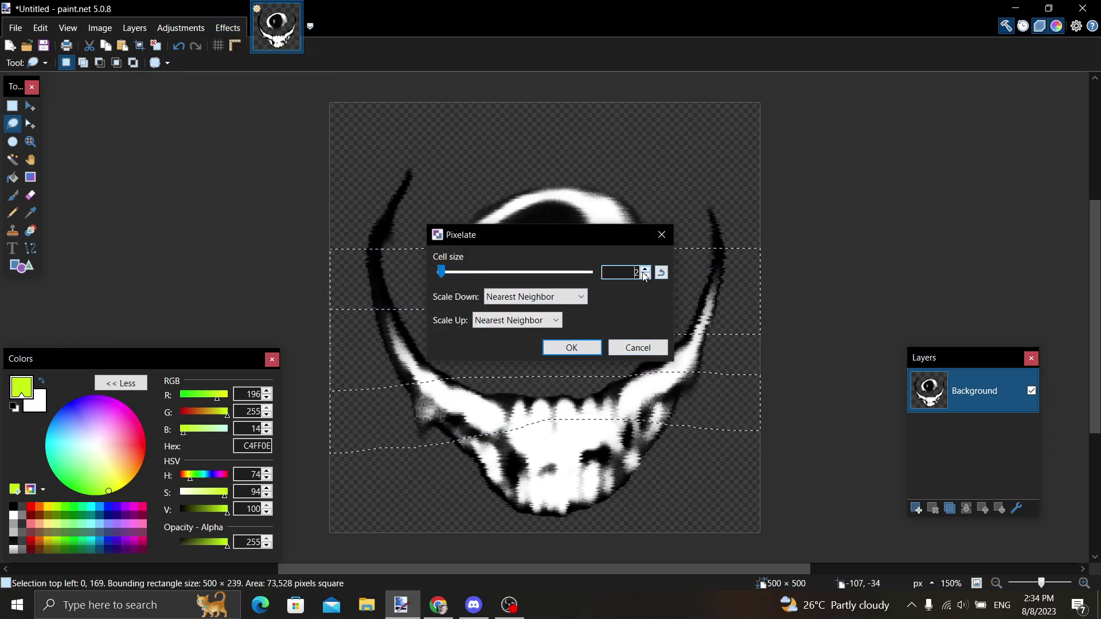
click(585, 351)
Step: Try tinting the face red with Monochrome Recolor, then undo the recolouring
click(196, 30)
click(287, 424)
click(570, 352)
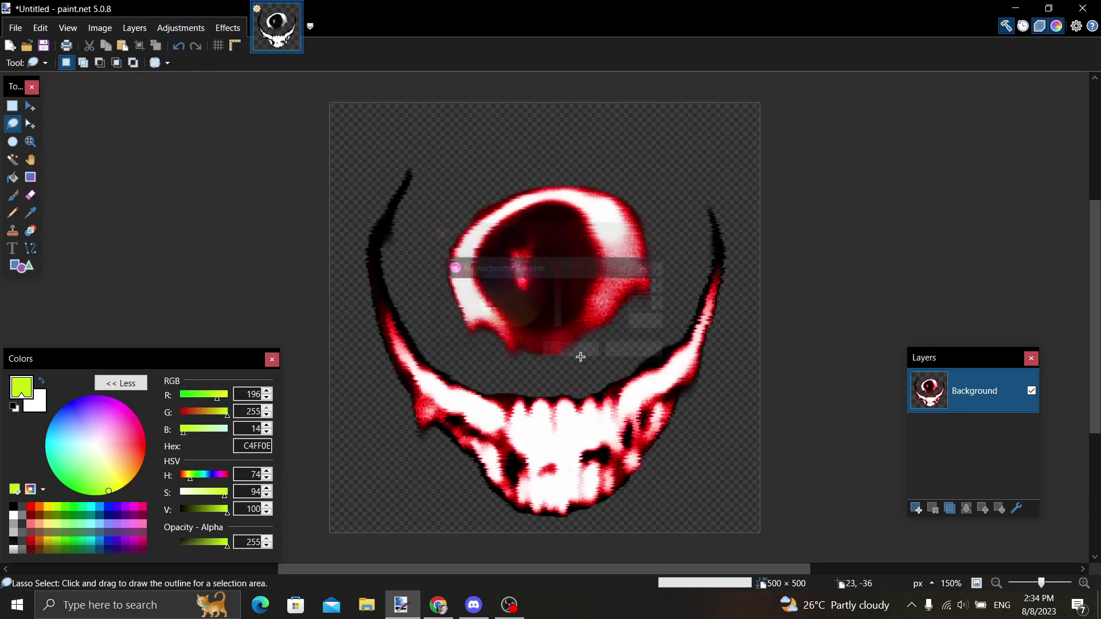
key(ctrl+z)
click(232, 28)
mouse_move(197, 28)
click(235, 292)
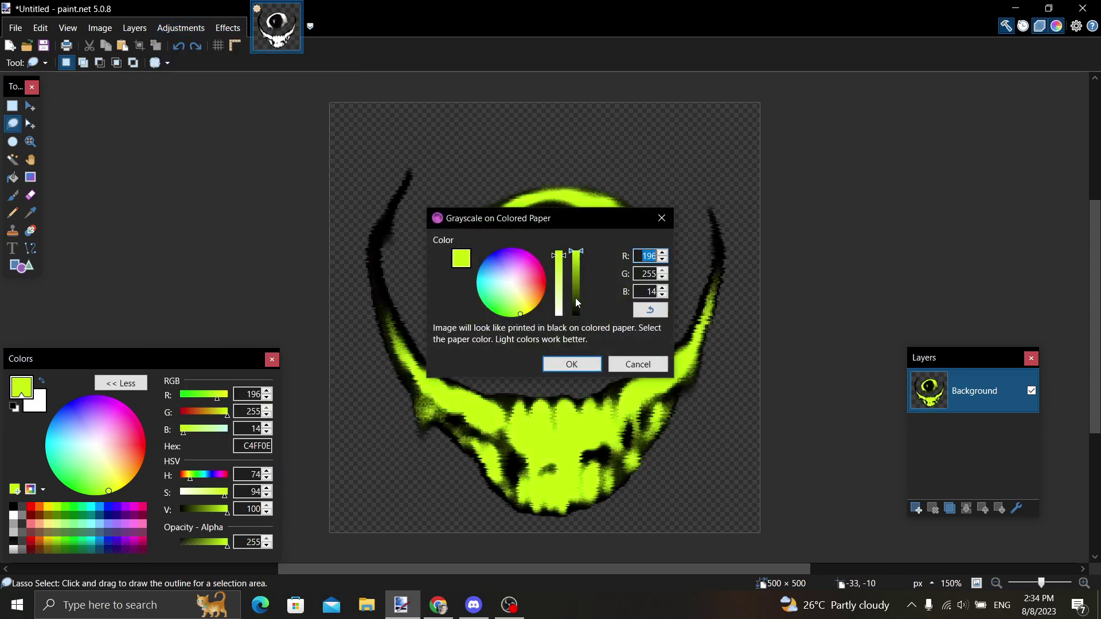
drag(579, 296, 576, 317)
click(620, 366)
Step: Recolour the whole face in red shades with Monochrome Recolor
click(181, 28)
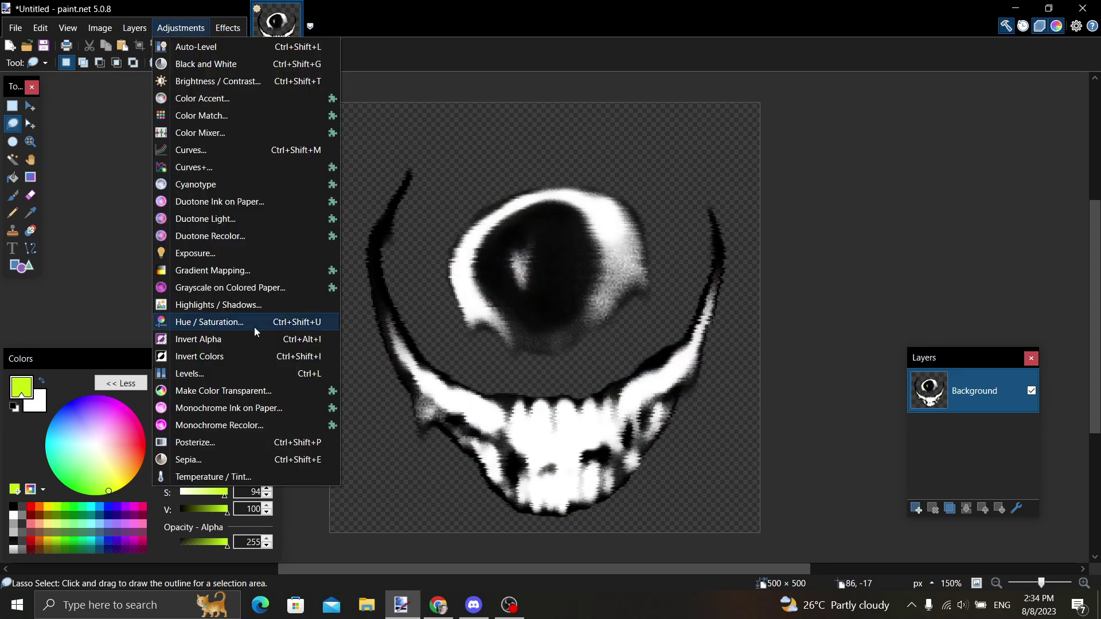
click(277, 420)
click(561, 346)
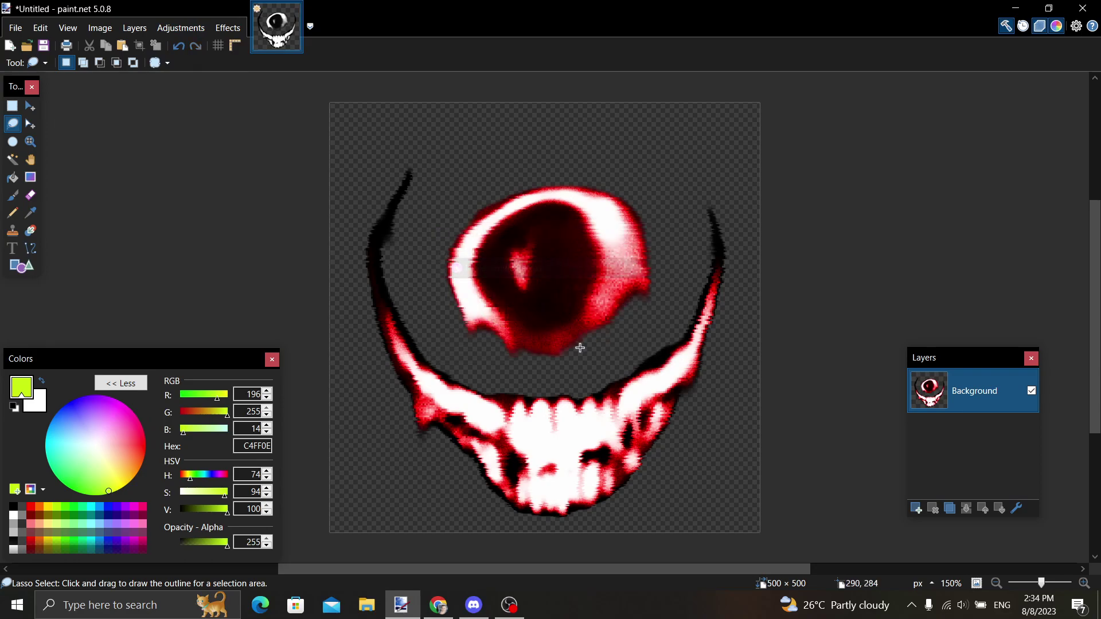
Step: Move the whole face up about 15 pixels on the canvas and drop the selection
click(30, 106)
drag(218, 110, 223, 98)
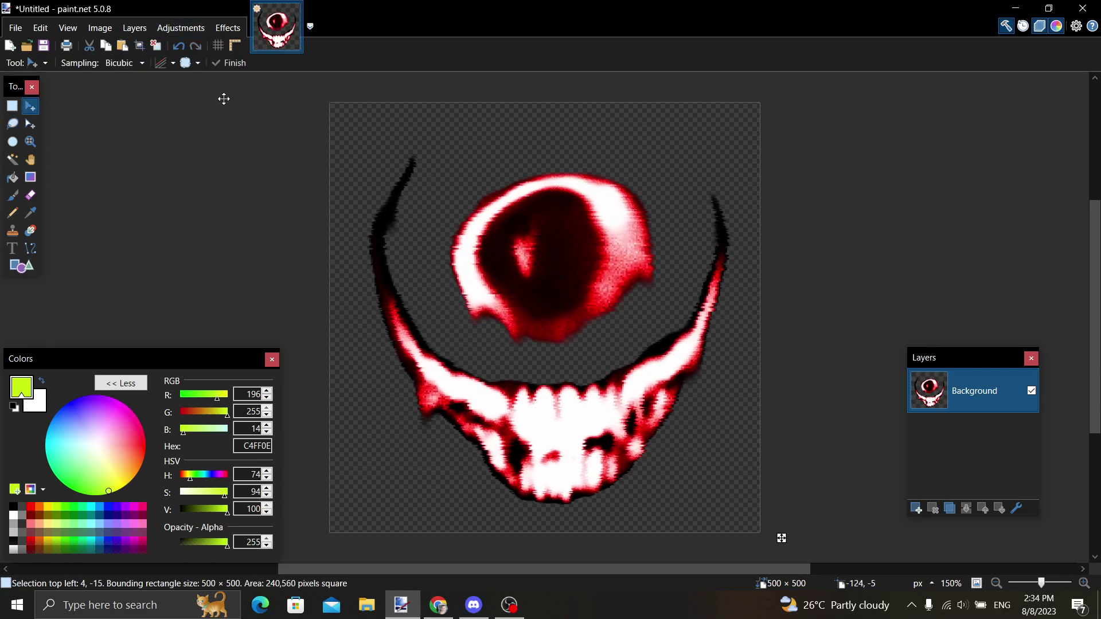
key(s)
click(95, 133)
Step: Quantize the face with the Octree algorithm to 7 colours, dithering level 7 and transparency threshold 128
click(228, 28)
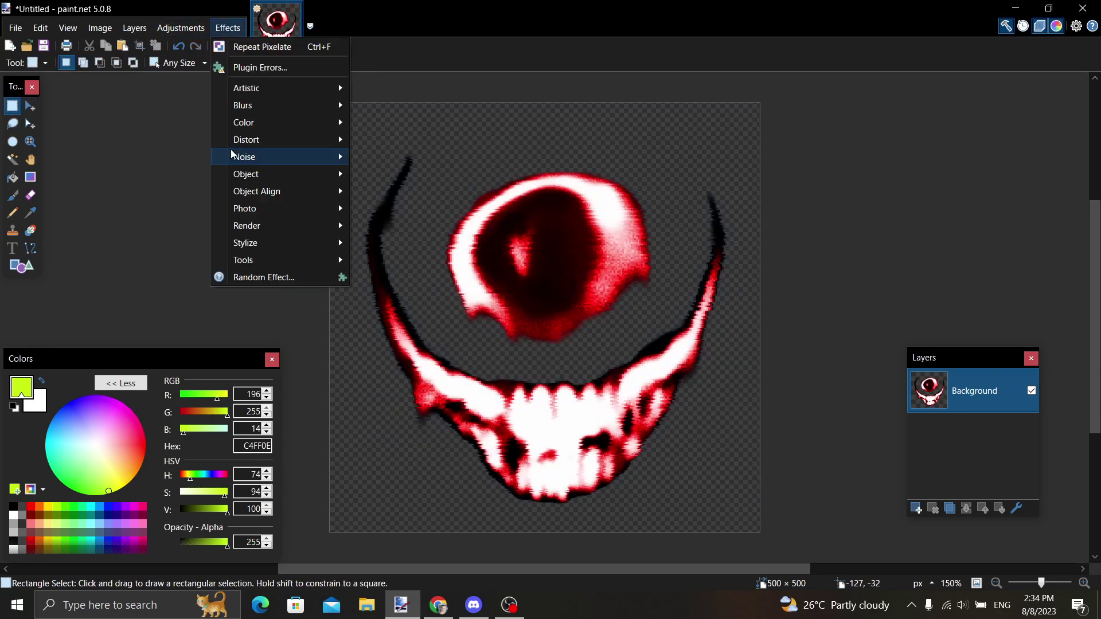
mouse_move(250, 124)
click(384, 140)
drag(487, 197, 774, 197)
drag(734, 260, 734, 263)
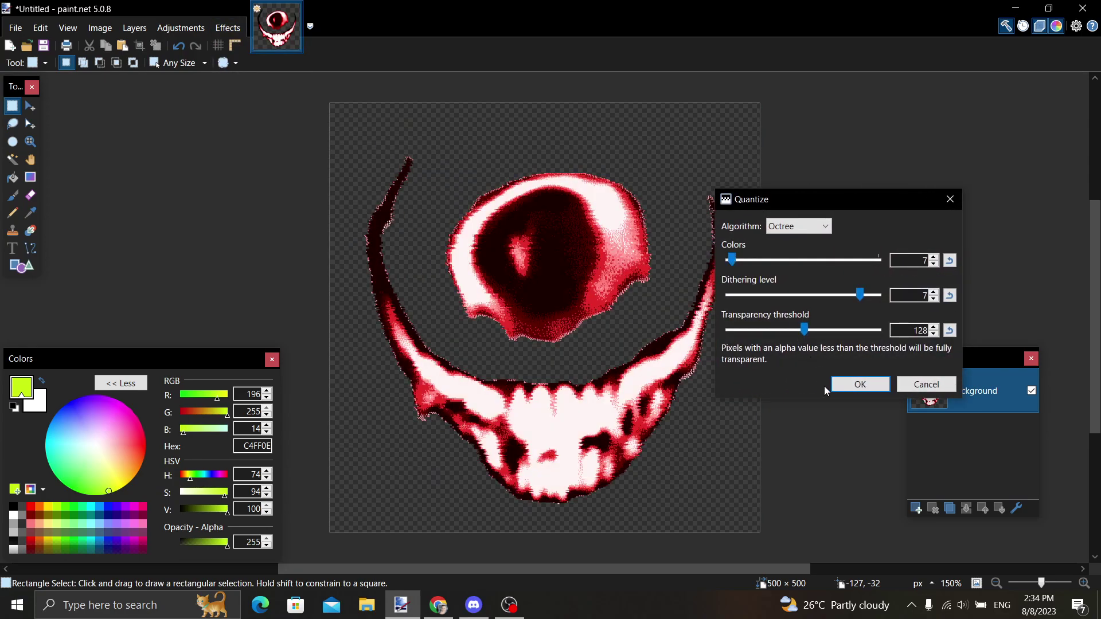
click(860, 384)
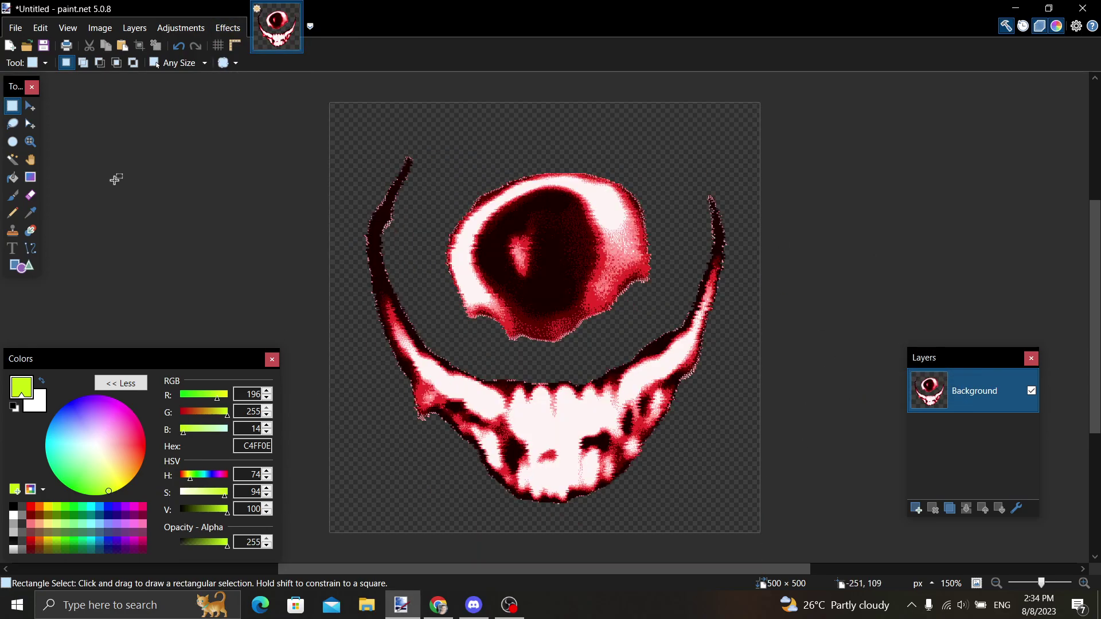
Step: Open the Curves+ adjustment and place its dialog clear of most of the face
click(227, 28)
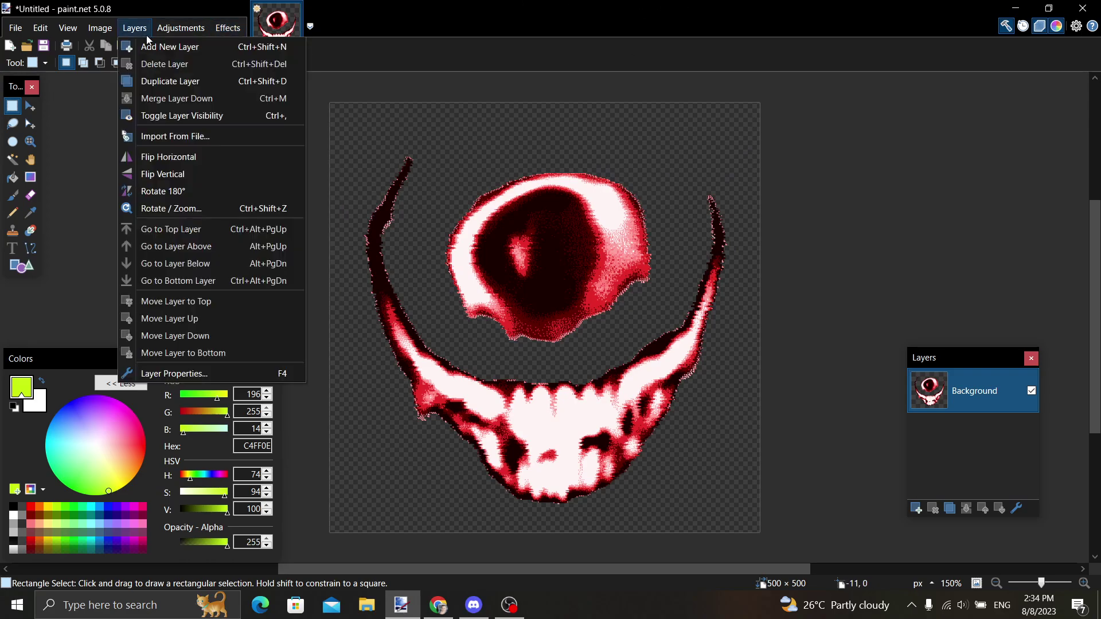
mouse_move(180, 28)
click(200, 172)
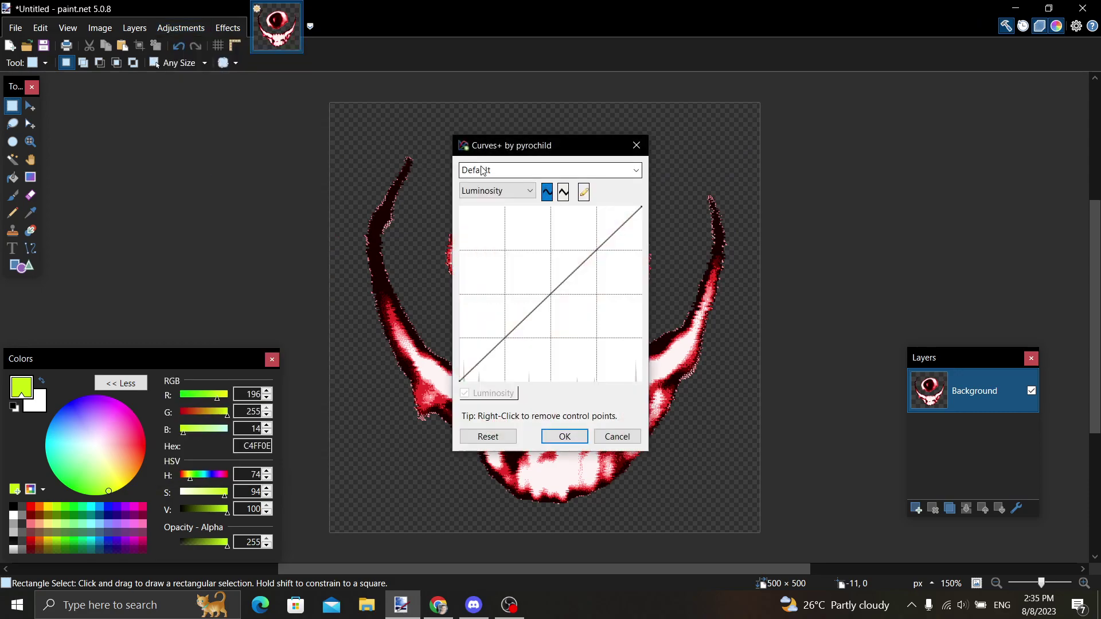
drag(550, 147, 825, 125)
Step: Try a steep inverting luminosity curve and the High Contrast preset, resetting the curve after each
drag(846, 257, 836, 352)
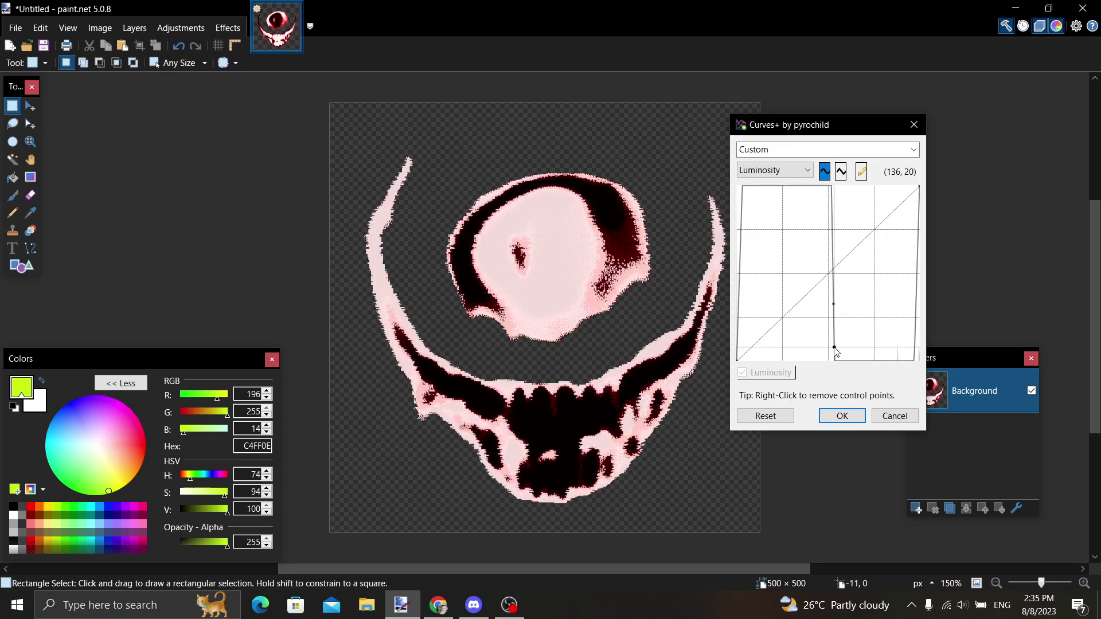
click(784, 416)
click(913, 149)
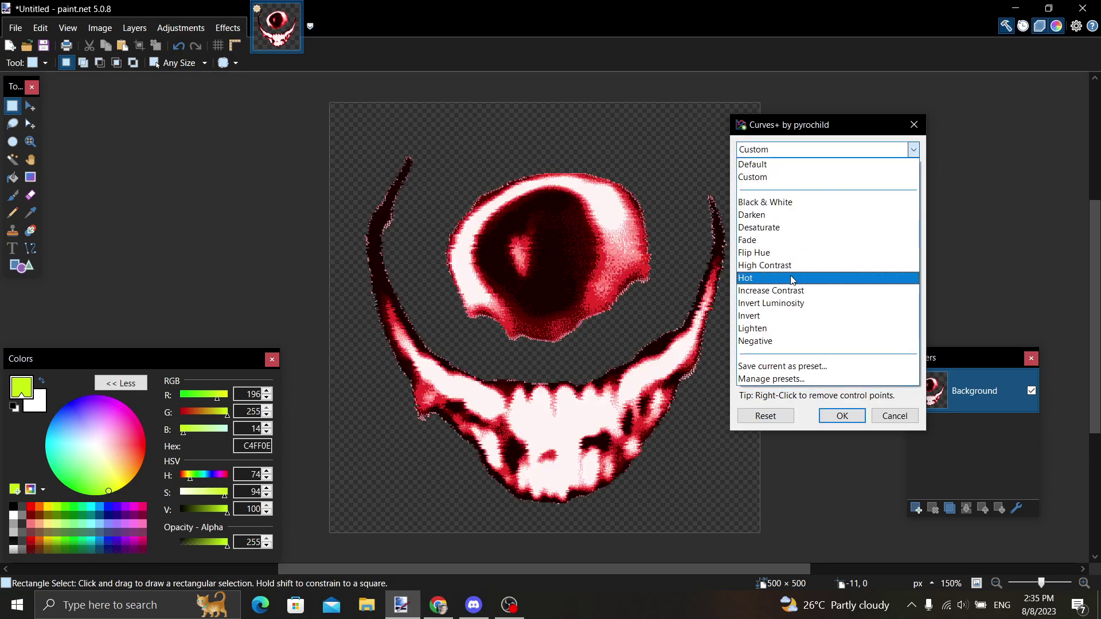
click(781, 267)
click(771, 415)
Step: Try several freehand bends of the luminosity curve, resetting it to a straight line after each
drag(738, 360, 836, 215)
click(772, 231)
click(772, 418)
drag(865, 286, 872, 321)
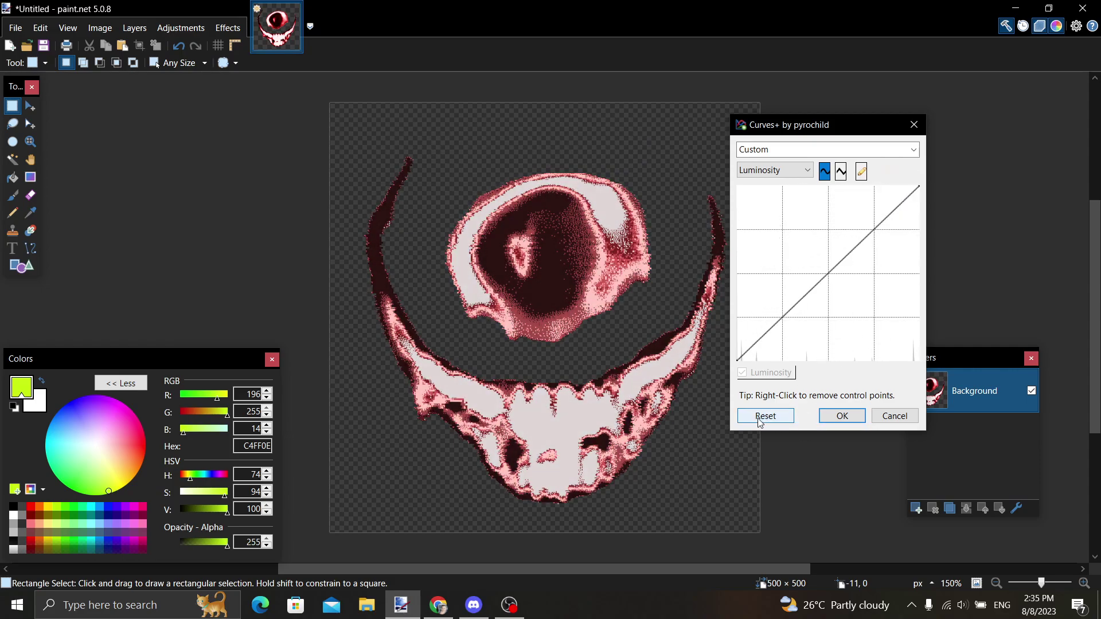
click(763, 417)
drag(872, 232, 872, 334)
click(864, 254)
click(771, 417)
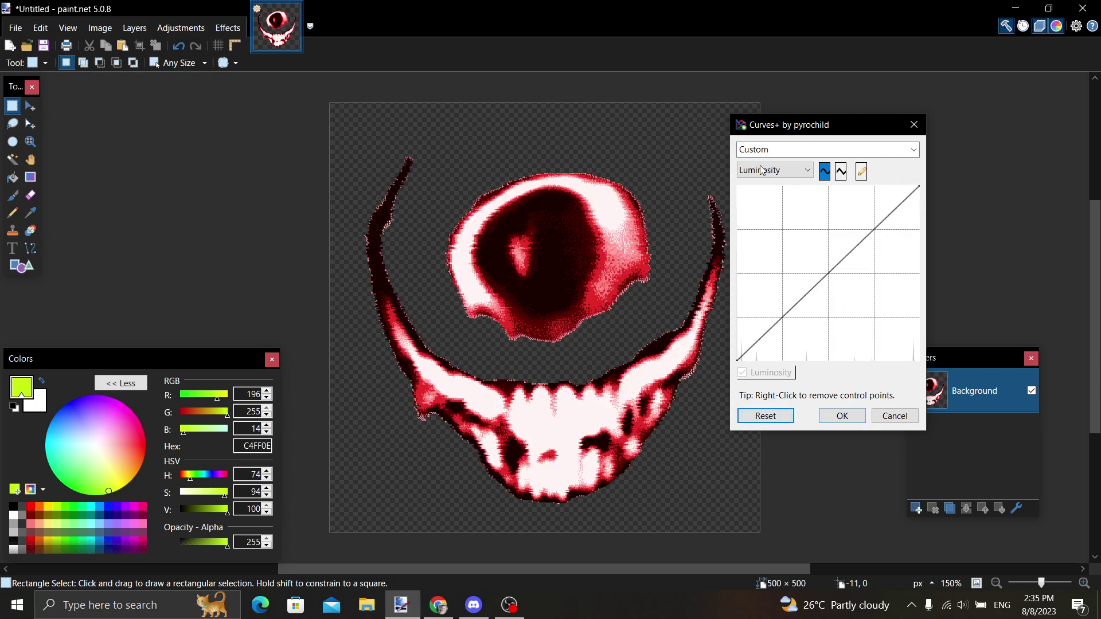
Step: Try the Increase Contrast preset and a luminosity curve flattened to zero near its bright end, resetting after each
click(775, 152)
click(768, 290)
drag(768, 294, 917, 193)
click(771, 416)
drag(821, 339, 913, 379)
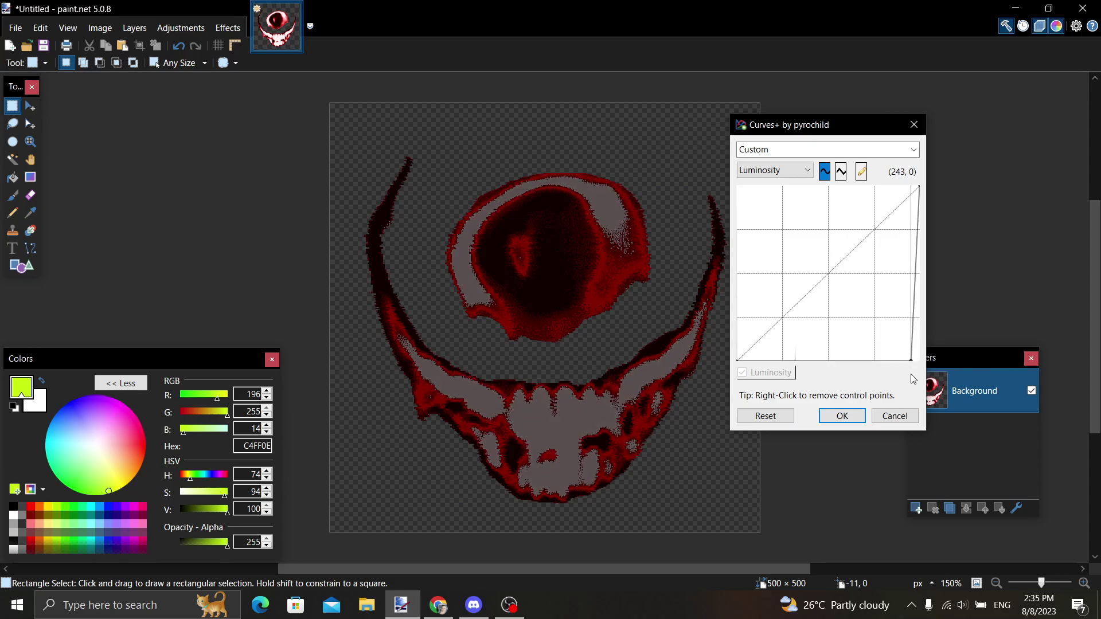
drag(911, 320, 890, 290)
click(764, 423)
Step: Apply a luminosity curve held at zero up to about the midpoint, with a control point at about 184, 189
drag(807, 304, 828, 387)
drag(883, 273, 869, 231)
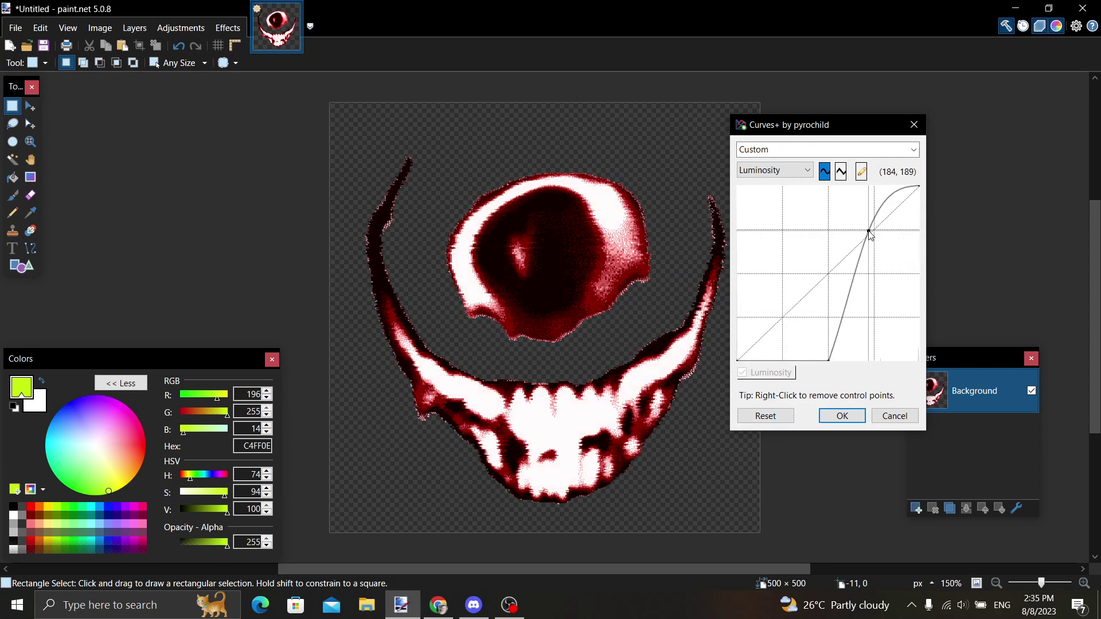
click(841, 416)
Step: Reopen Curves+ with the luminosity curve reset, and shift its dialog away from the face
click(200, 28)
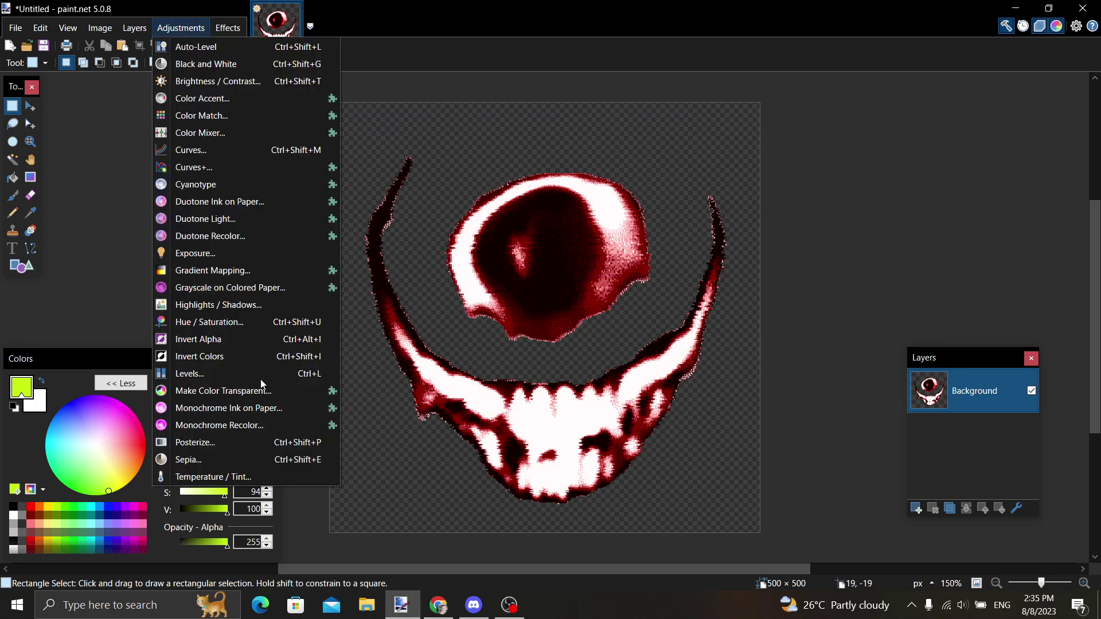
click(201, 166)
click(507, 437)
drag(556, 154, 755, 143)
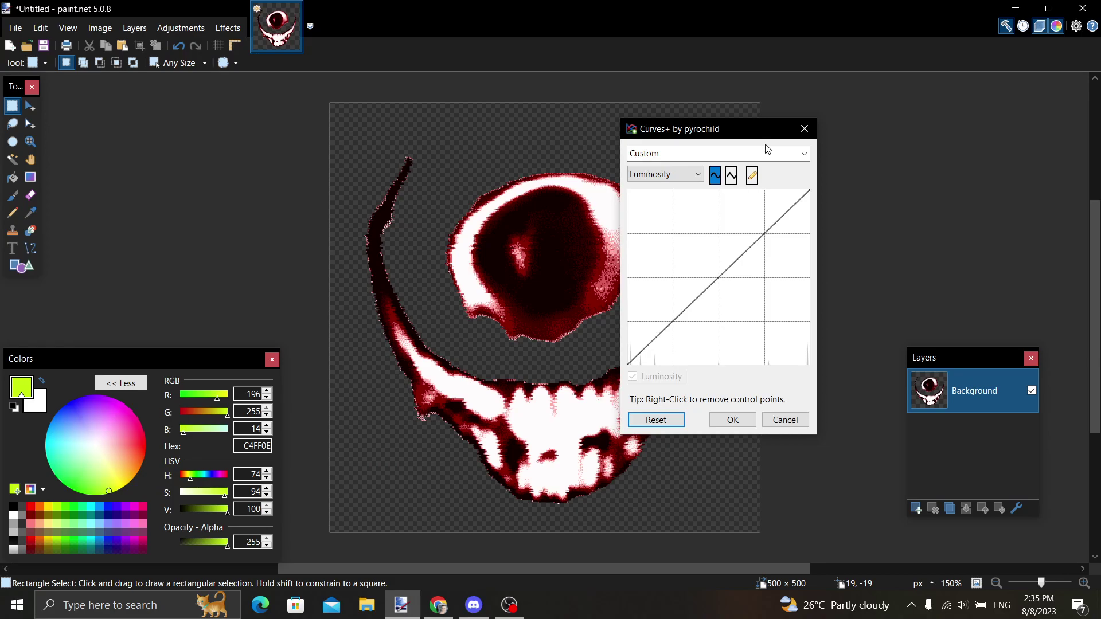
Step: Preview the Desaturate curve preset on the face with the dialog moved further aside
click(767, 150)
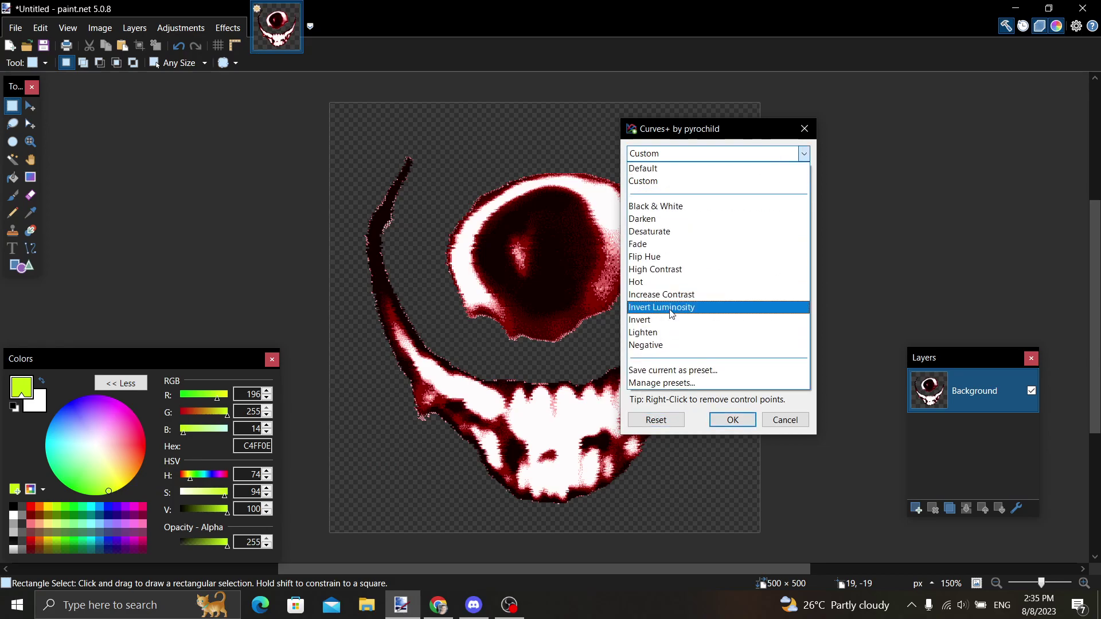
click(693, 231)
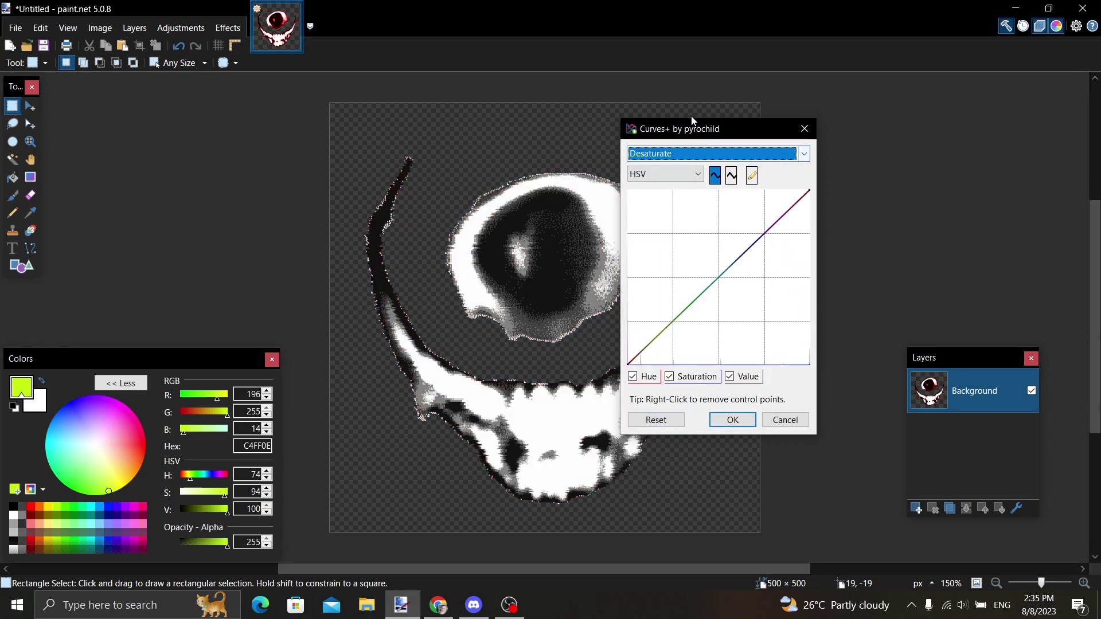
drag(718, 139, 793, 133)
click(767, 147)
click(768, 225)
Step: Apply the Flip Hue curve preset with an HSV control point raised to about 145, 198
click(755, 146)
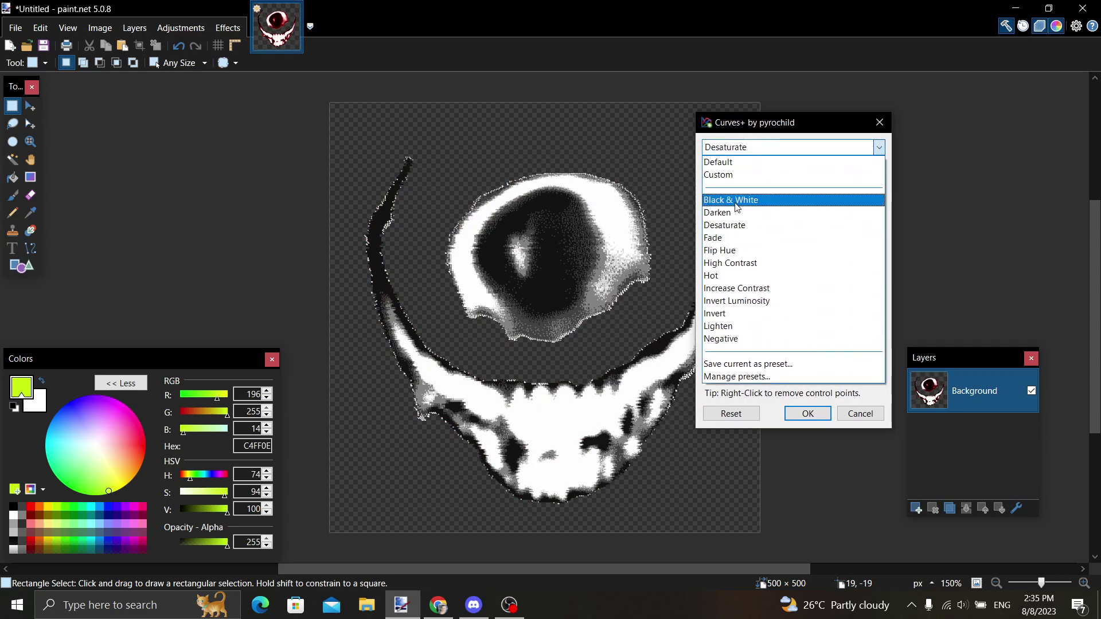
click(735, 251)
click(837, 305)
drag(838, 310, 807, 226)
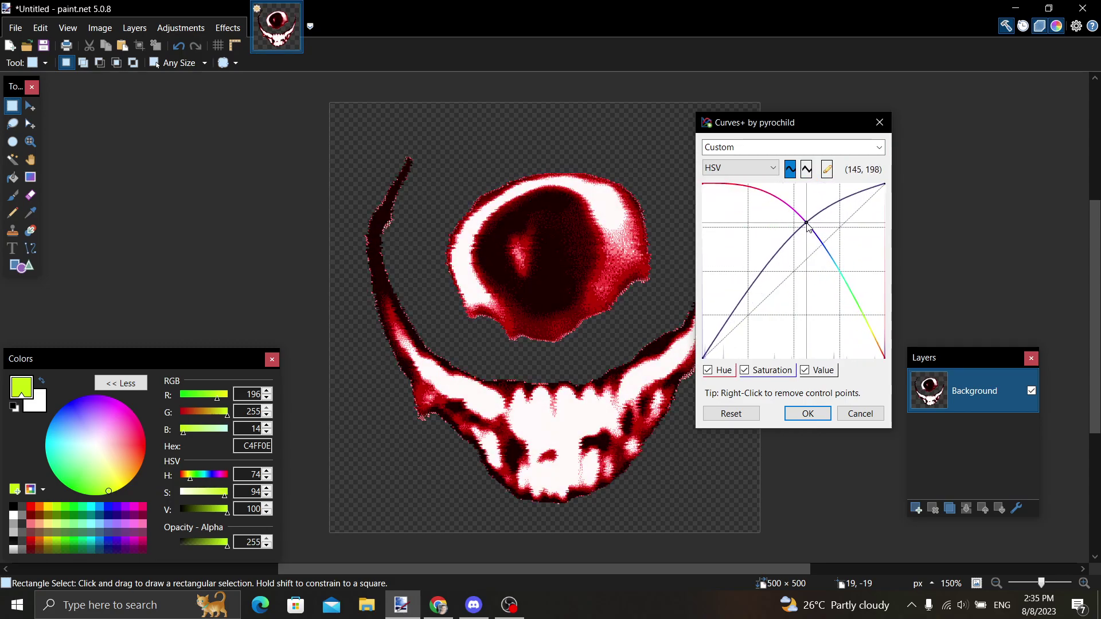
click(806, 414)
Step: Apply the Hot curve preset in Curves+ with reshaped RGB curves, including a low point at about 137, 25
click(180, 28)
click(247, 167)
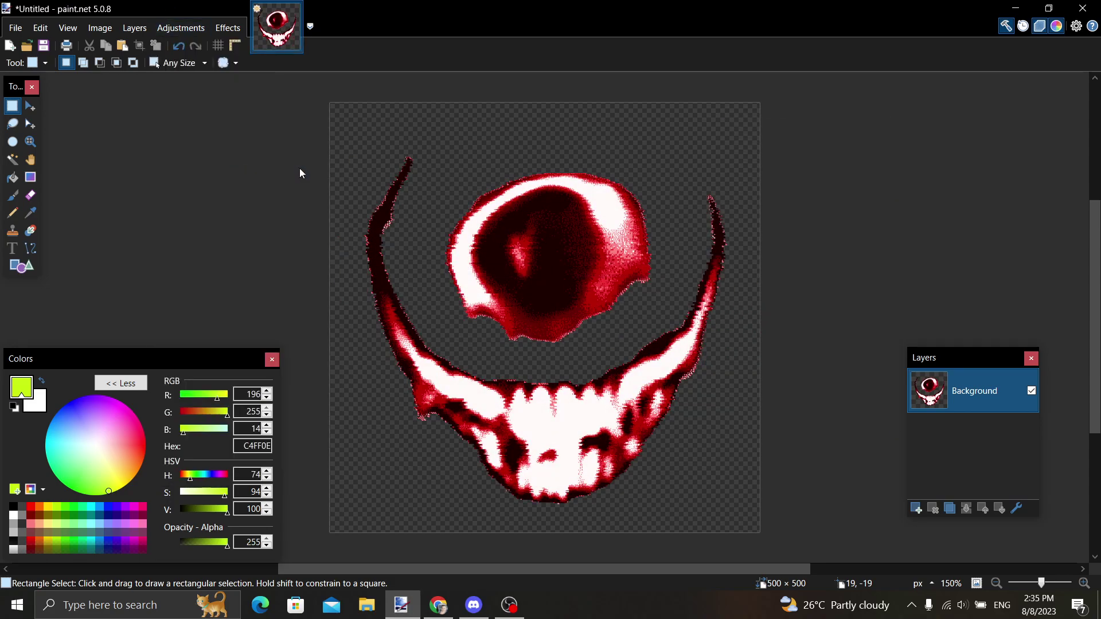
drag(516, 167, 873, 123)
click(990, 147)
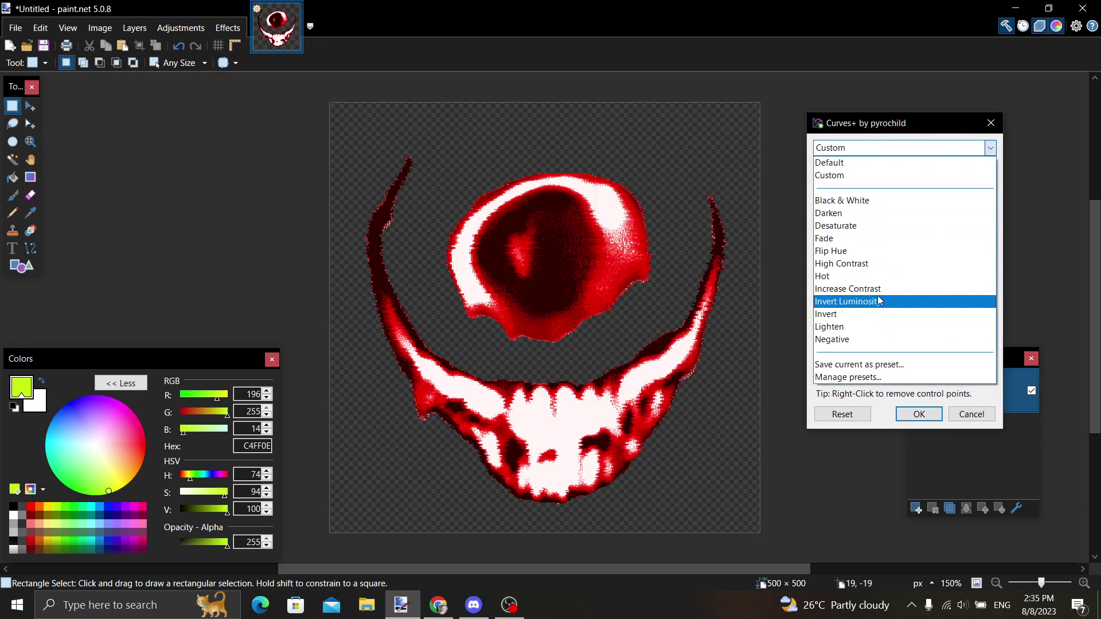
click(866, 278)
drag(912, 287, 912, 343)
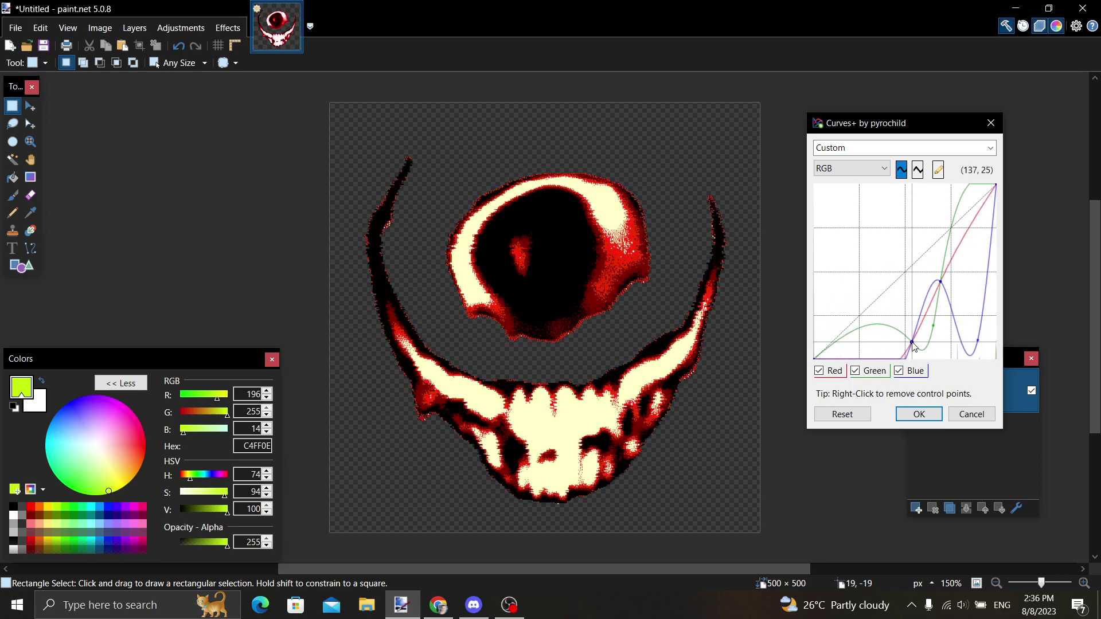
click(919, 414)
Step: Apply the Glow photo effect to the face
click(194, 29)
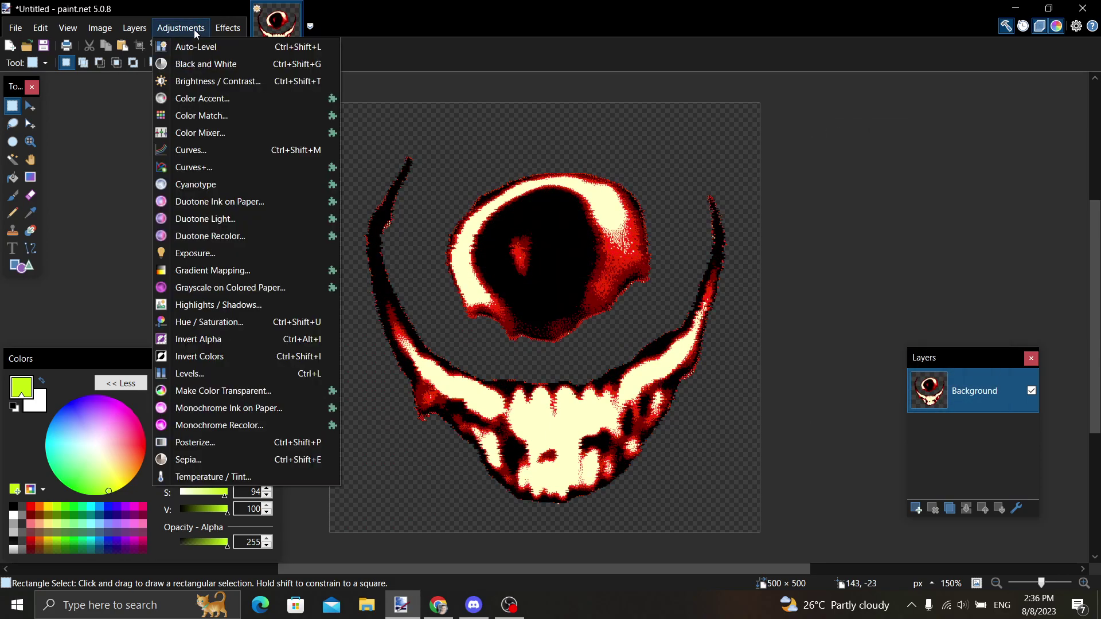
mouse_move(217, 32)
mouse_move(286, 208)
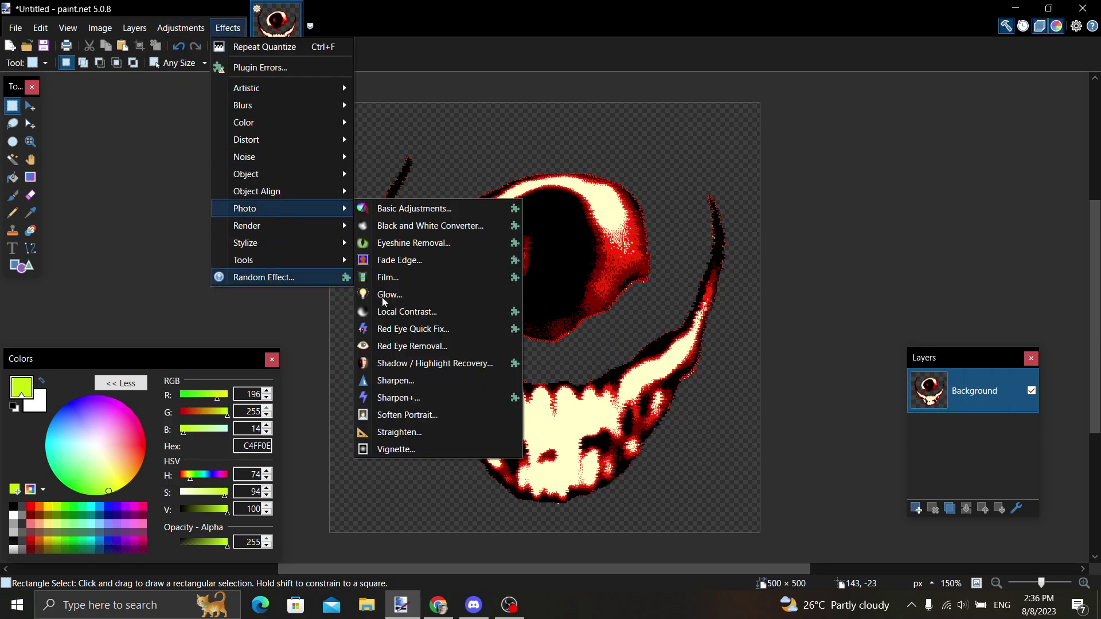
click(425, 301)
click(568, 358)
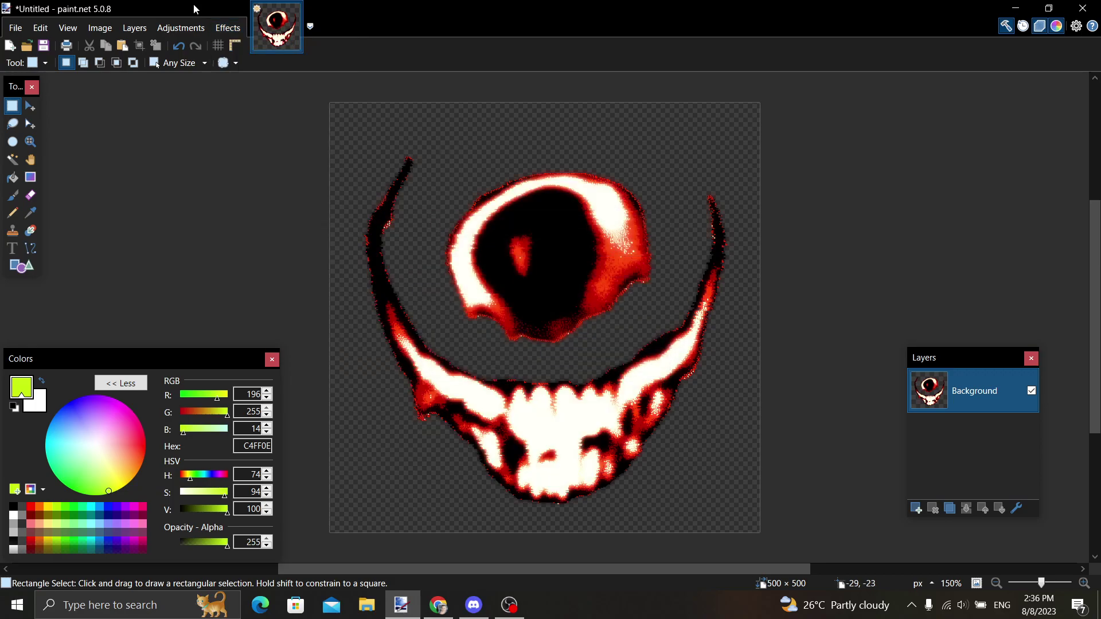
Step: Try the Octree Quantize effect again, then undo it together with the glow and the Hot-based curves
click(221, 29)
mouse_move(298, 124)
click(401, 142)
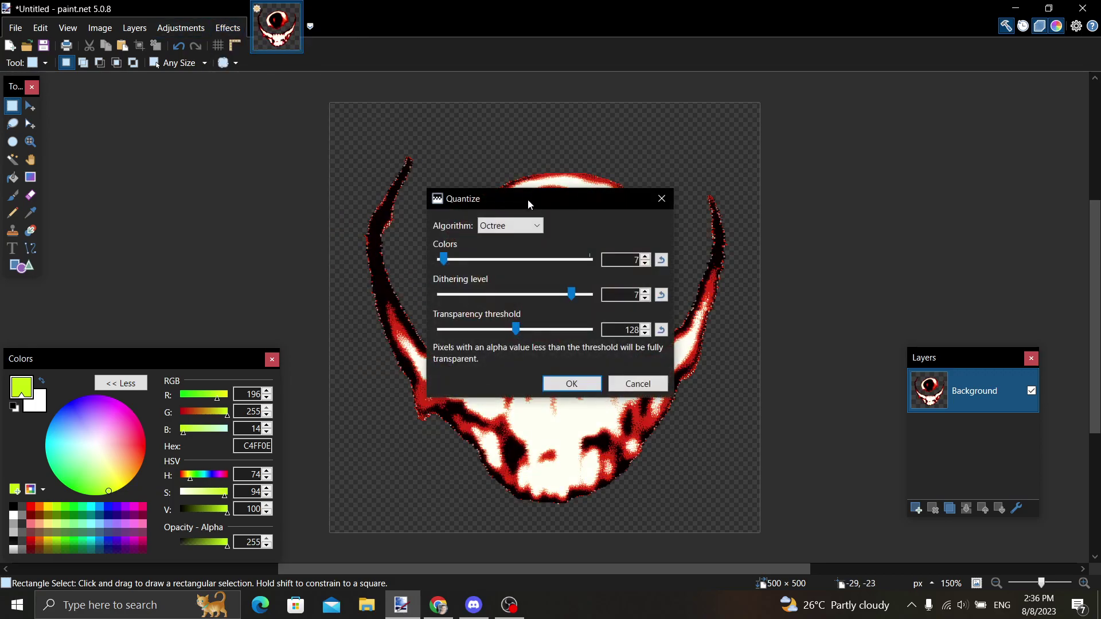
drag(817, 263, 817, 265)
drag(947, 298, 961, 302)
click(947, 386)
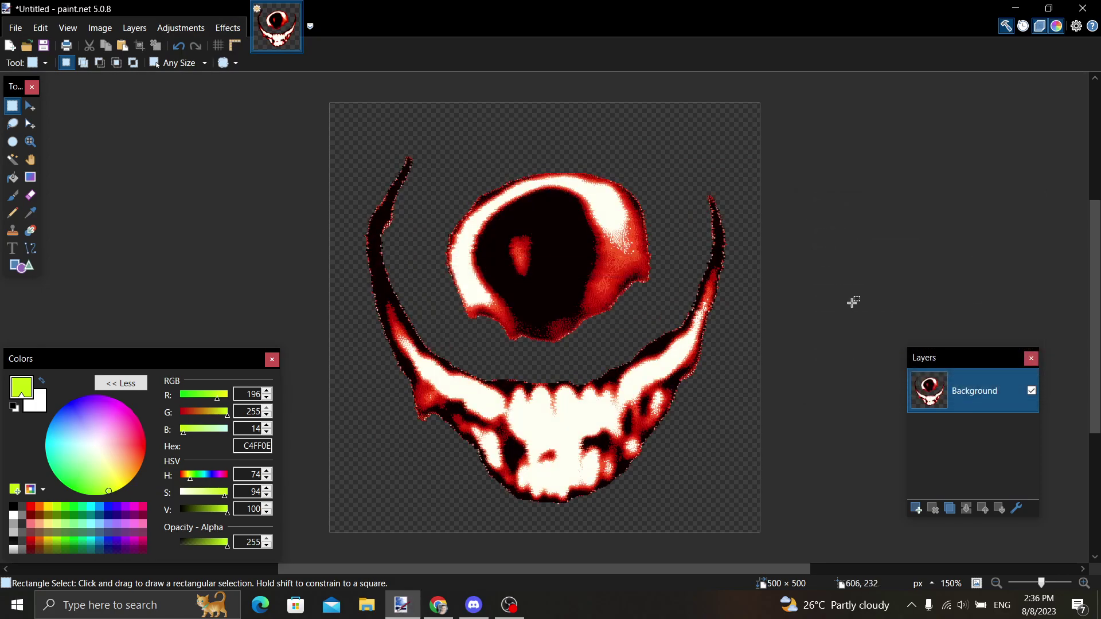
click(181, 46)
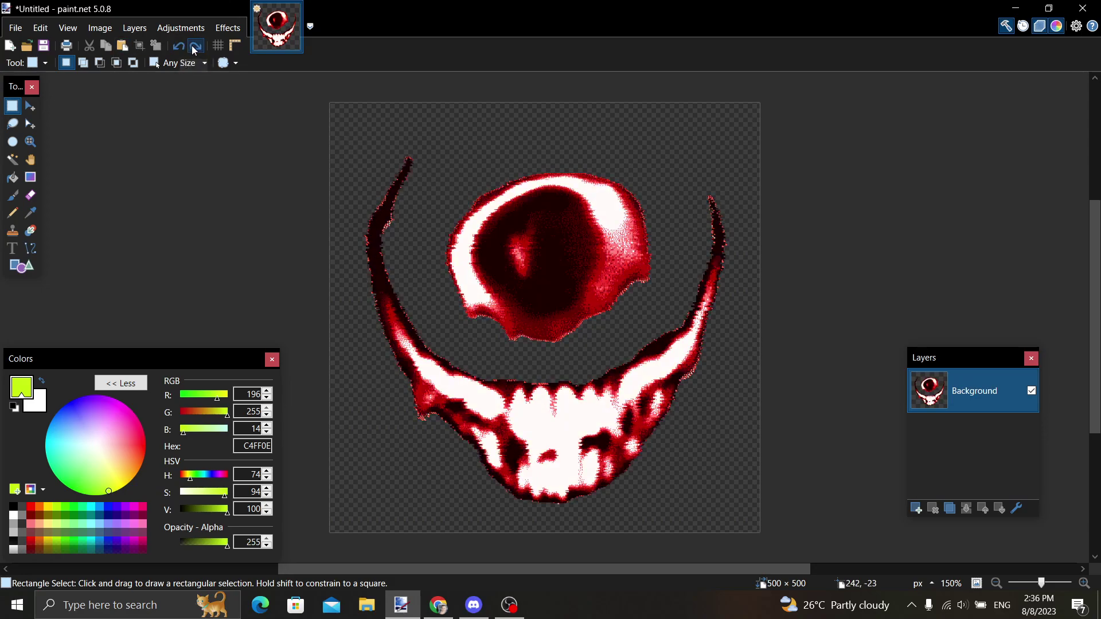
Step: Reopen Curves+ with the RGB curves reset, try the Lighten preset with a bent curve, and reset again
click(195, 28)
click(239, 153)
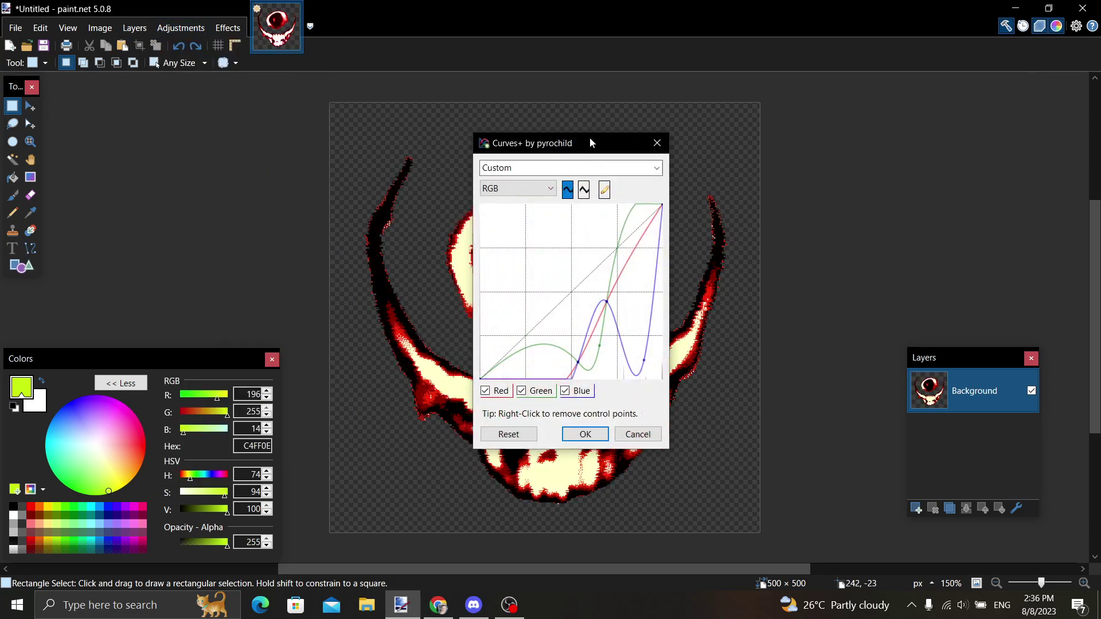
click(782, 409)
click(840, 143)
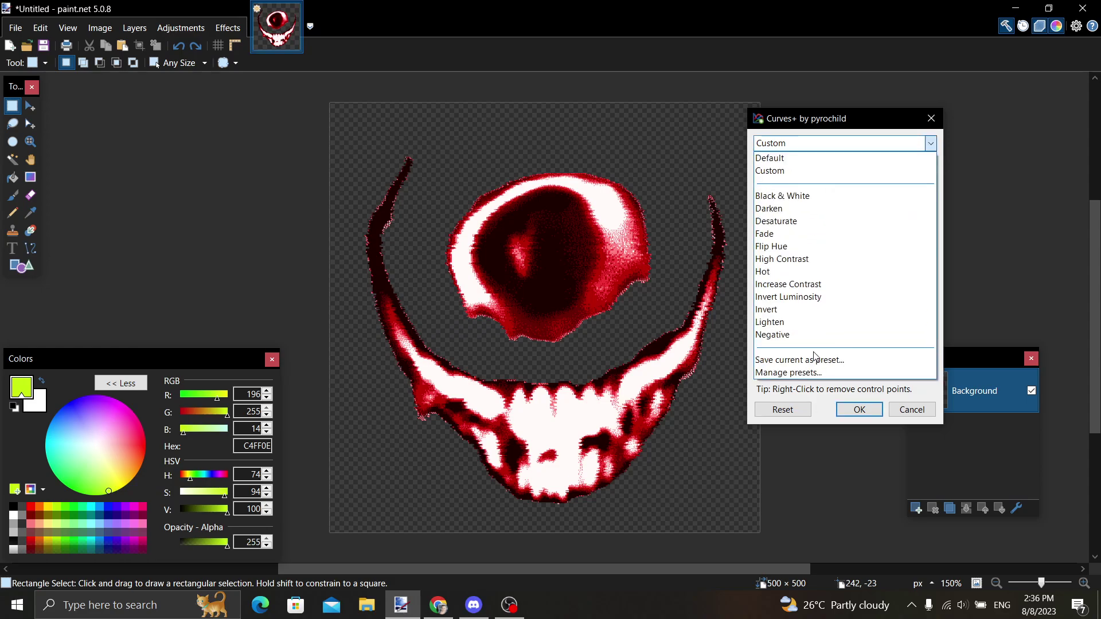
click(810, 319)
drag(810, 316, 879, 333)
click(782, 409)
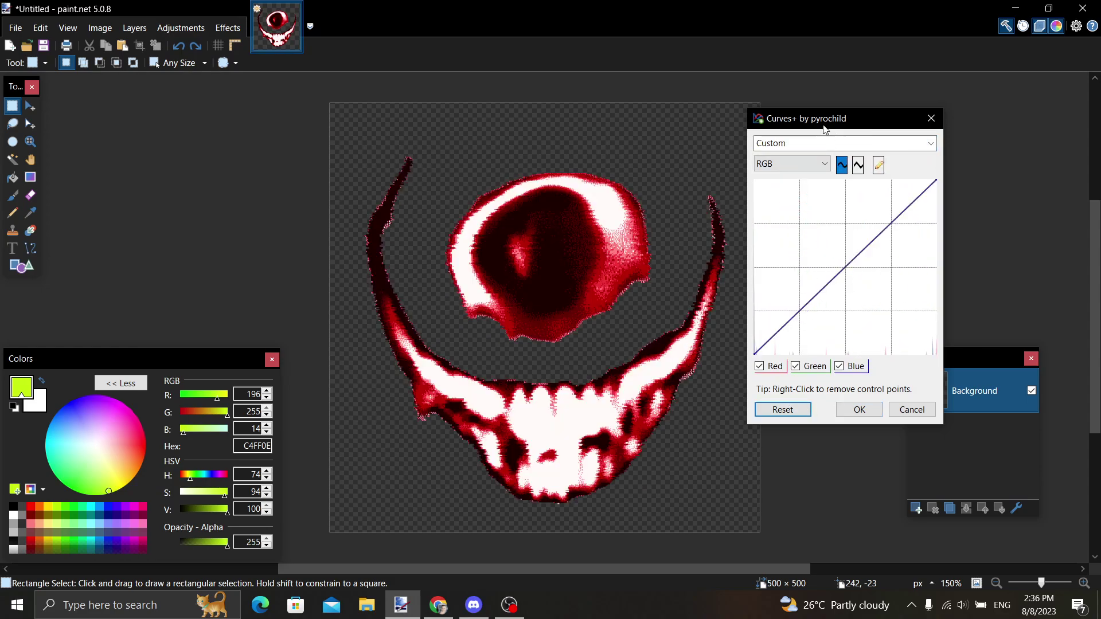
Step: Try the Lighten preset once more with a moved control point, reset the curves and close Curves+
click(818, 144)
click(818, 324)
drag(821, 325, 842, 267)
click(806, 414)
click(858, 409)
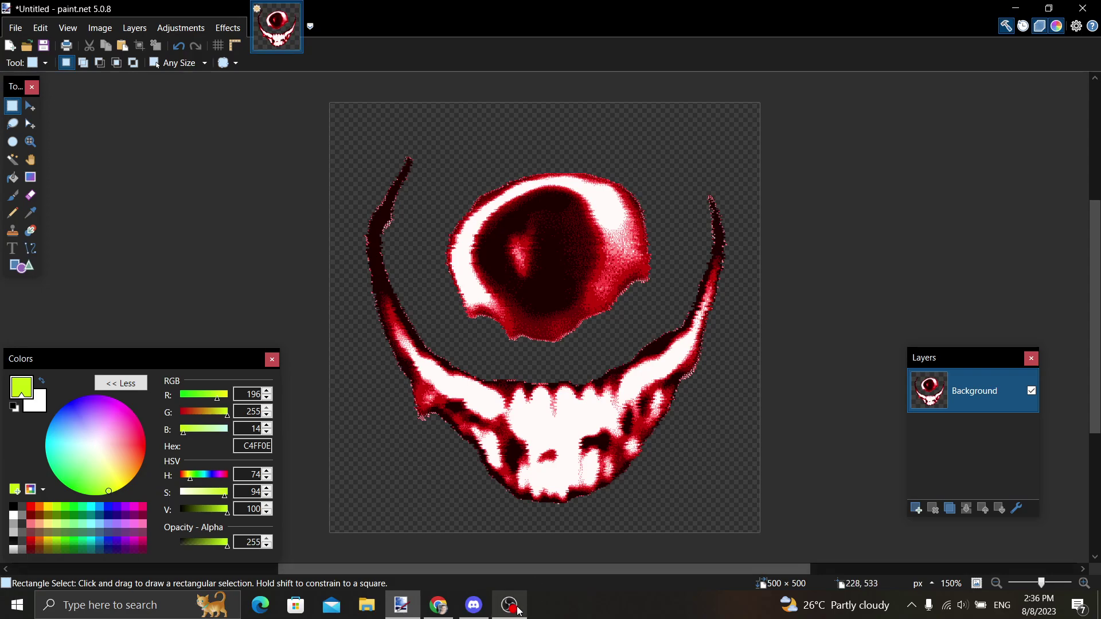
key(alt+Tab)
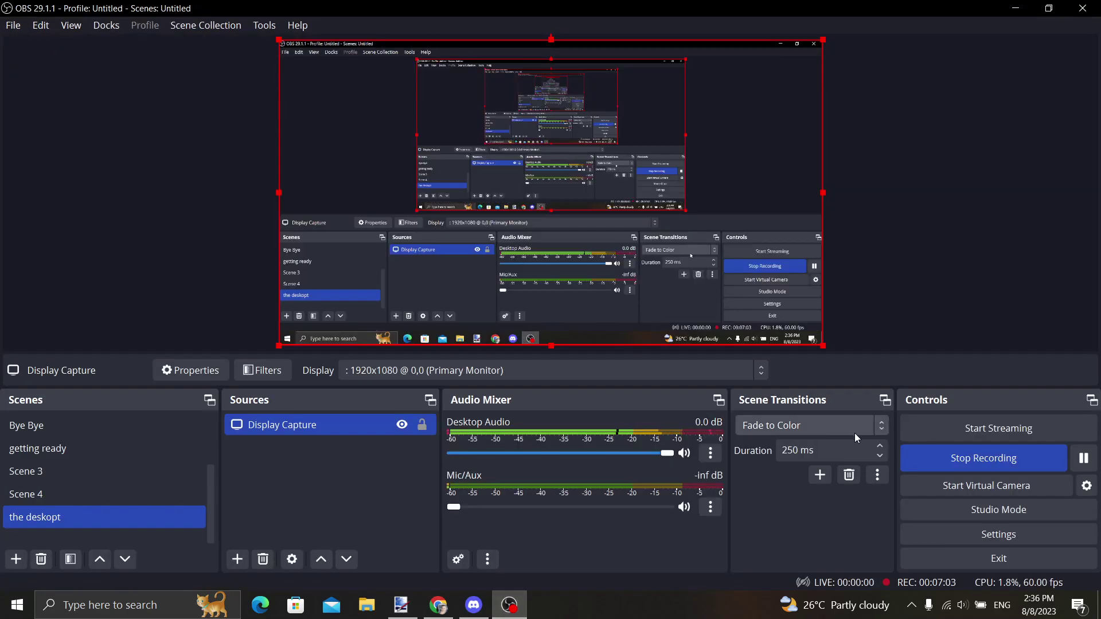